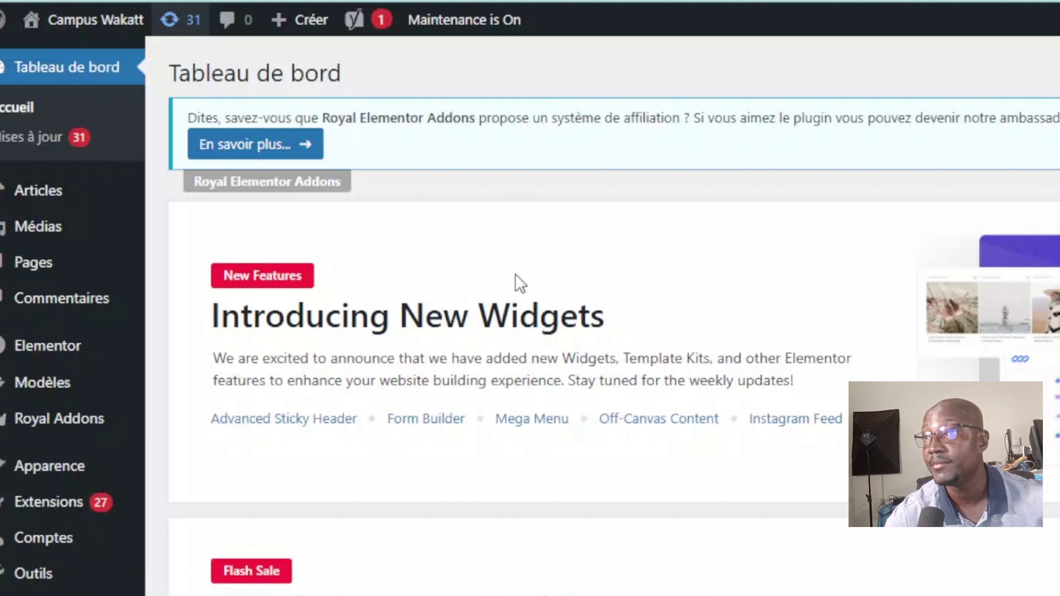
Open the updates page and update the Akismet Anti-spam and All-in-One Video Gallery extensions
{"action": "scroll", "coordinate": [486, 345], "scroll_direction": "down", "scroll_amount": 20}
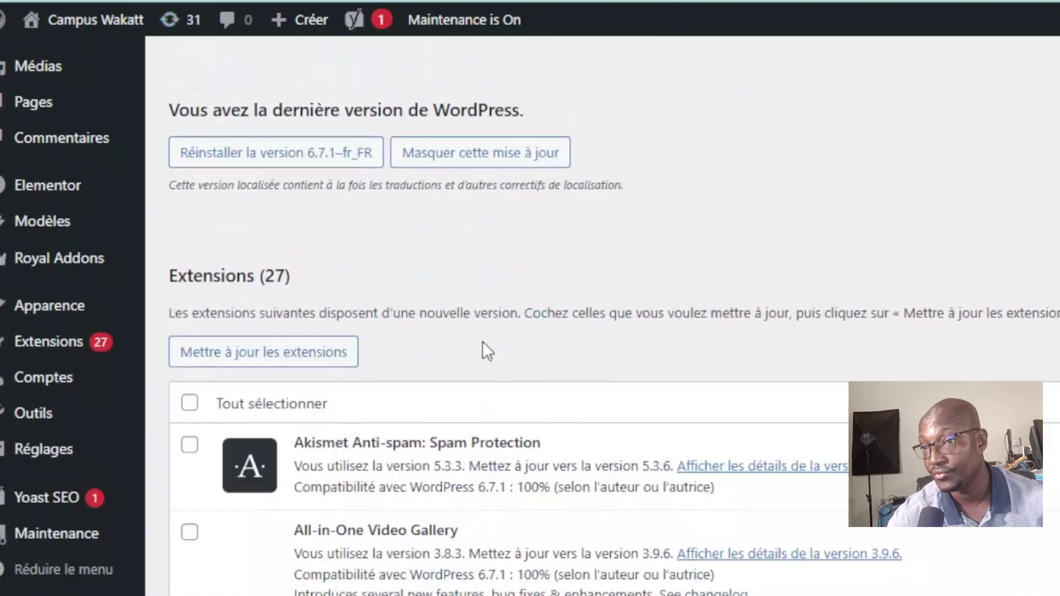
{"action": "scroll", "coordinate": [485, 350], "scroll_direction": "down", "scroll_amount": 20}
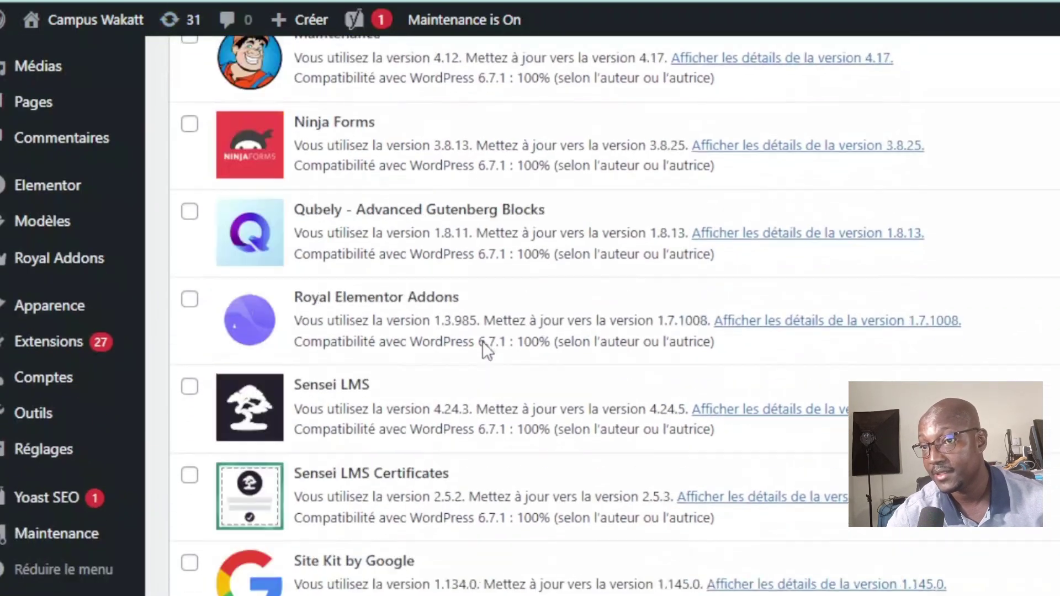
{"action": "scroll", "coordinate": [440, 386], "scroll_direction": "down", "scroll_amount": 7}
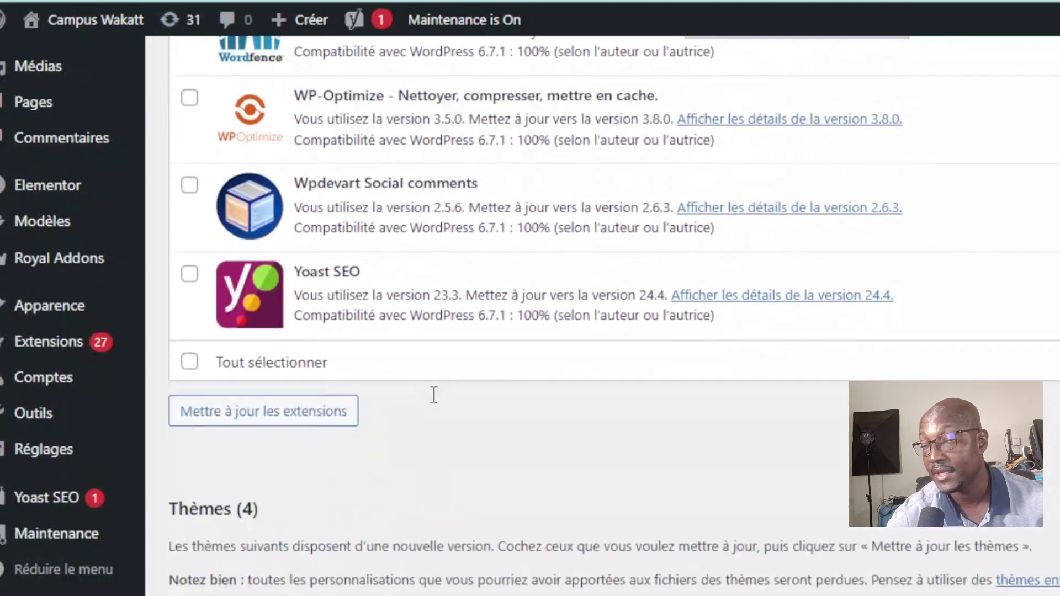
{"action": "scroll", "coordinate": [433, 395], "scroll_direction": "up", "scroll_amount": 5}
{"action": "scroll", "coordinate": [433, 394], "scroll_direction": "up", "scroll_amount": 20}
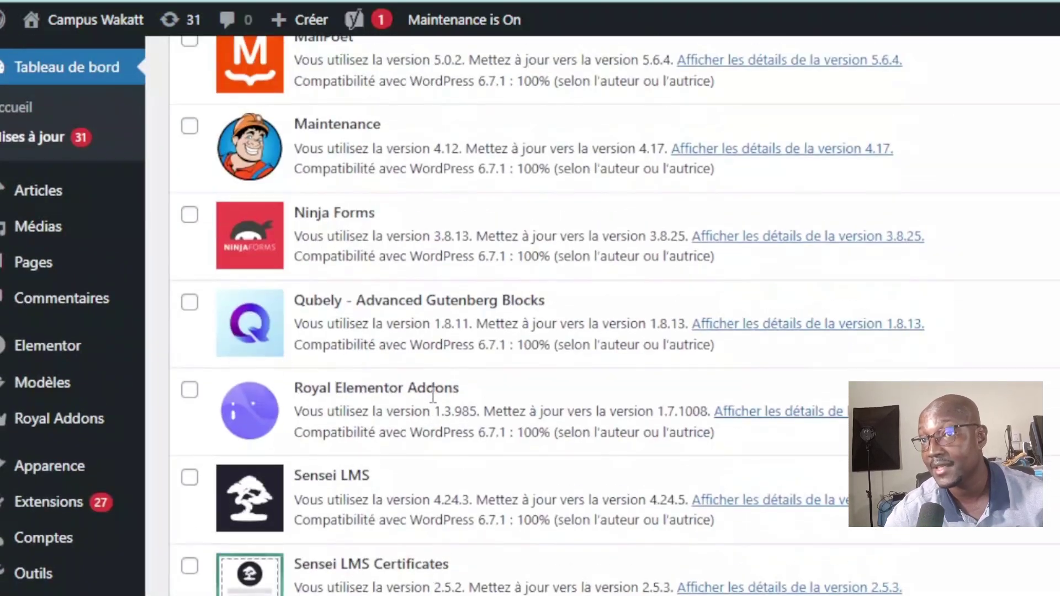
{"action": "scroll", "coordinate": [432, 394], "scroll_direction": "up", "scroll_amount": 10}
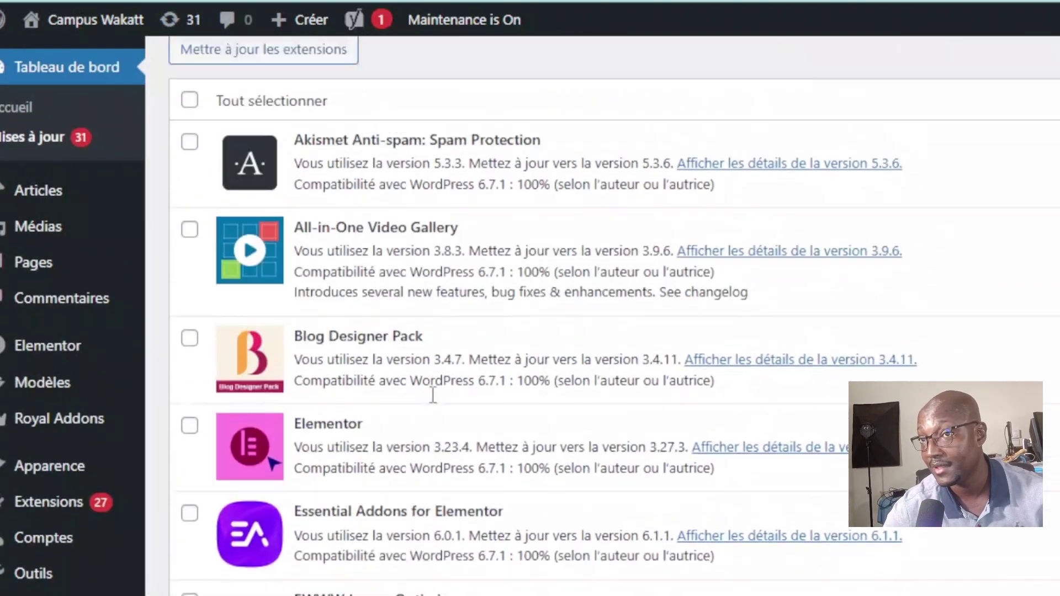
{"action": "scroll", "coordinate": [374, 380], "scroll_direction": "down", "scroll_amount": 2}
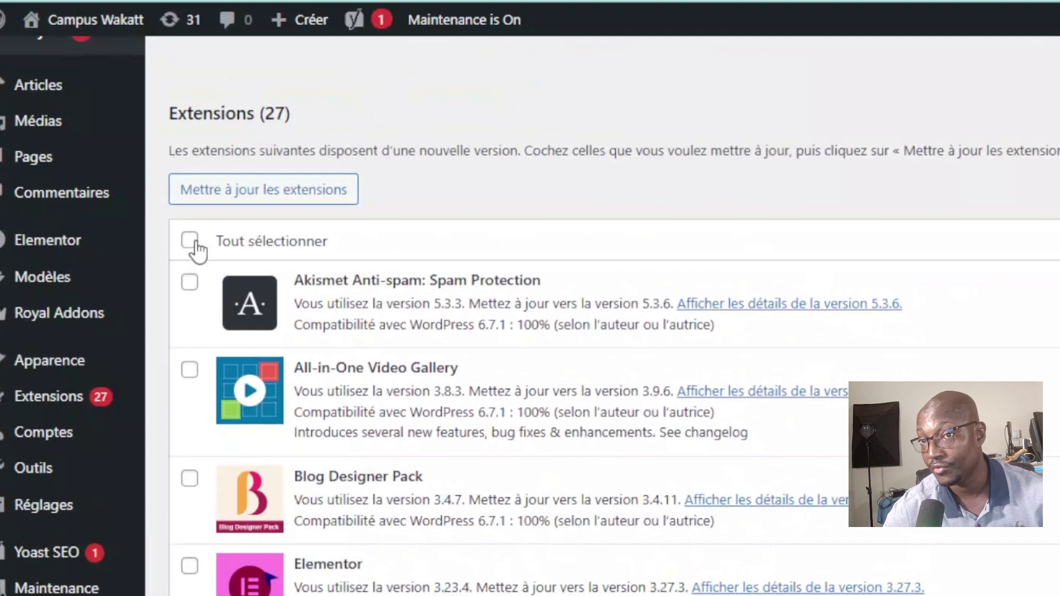
{"action": "left_click", "coordinate": [190, 284]}
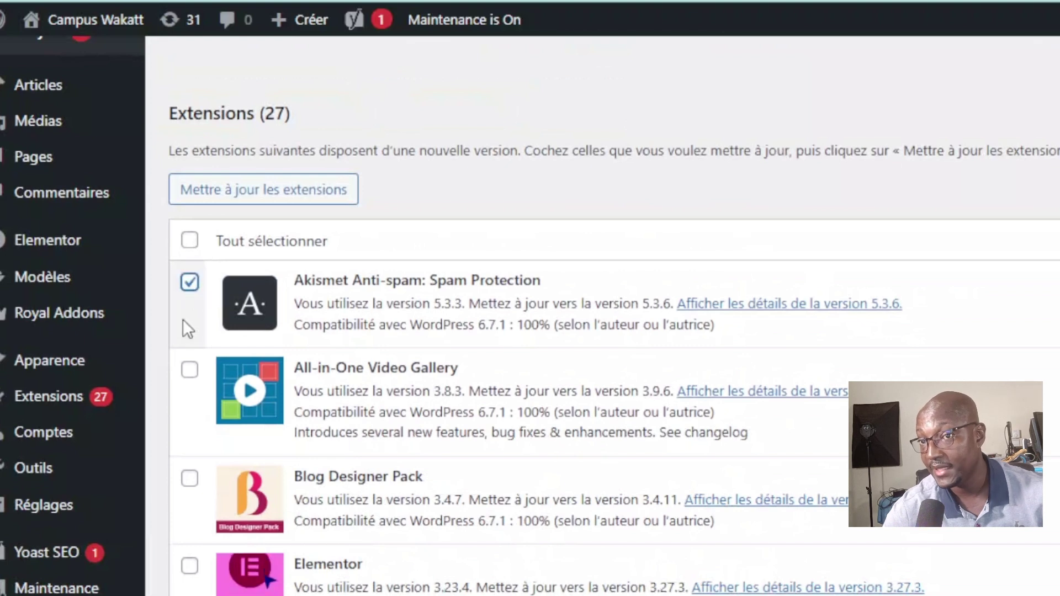
{"action": "left_click", "coordinate": [190, 371]}
{"action": "left_click", "coordinate": [294, 194]}
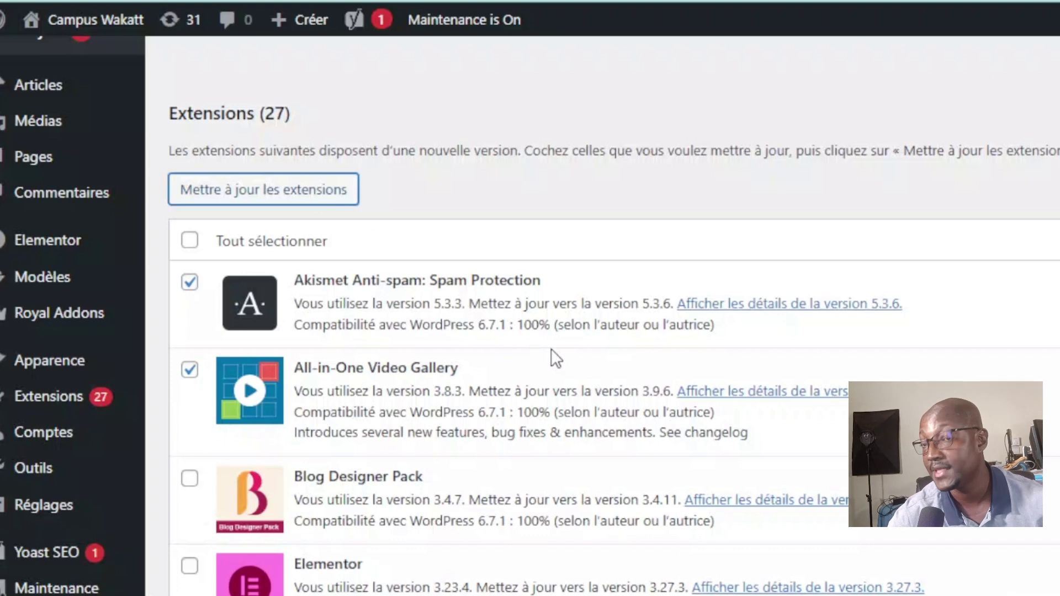
Check the update report for the Akismet Anti-spam and All-in-One Video Gallery extensions
{"action": "scroll", "coordinate": [550, 351], "scroll_direction": "down", "scroll_amount": 8}
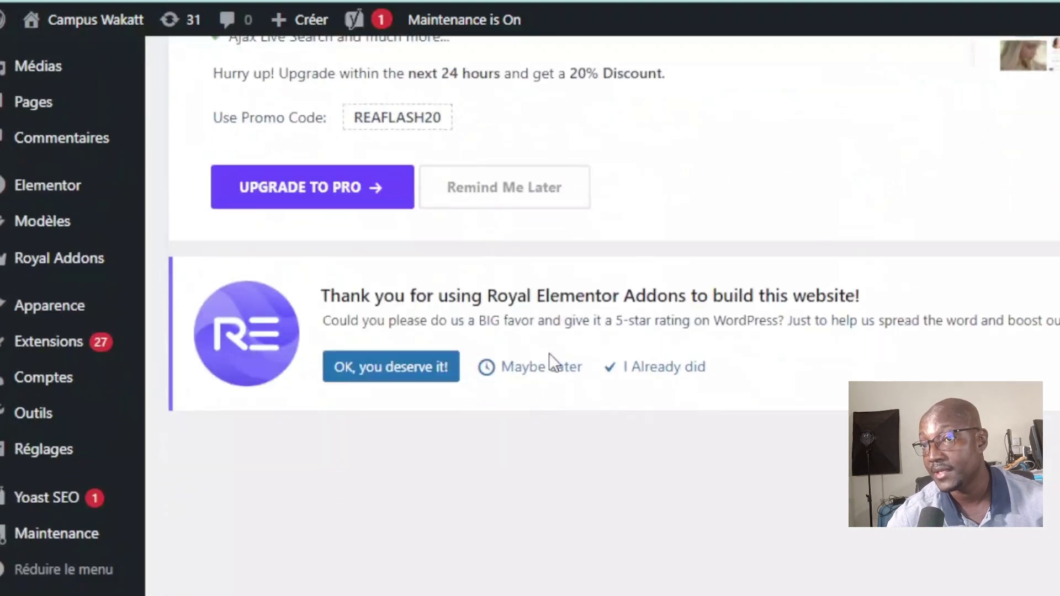
{"action": "scroll", "coordinate": [549, 353], "scroll_direction": "down", "scroll_amount": 6}
{"action": "scroll", "coordinate": [549, 353], "scroll_direction": "up", "scroll_amount": 4}
{"action": "scroll", "coordinate": [549, 353], "scroll_direction": "down", "scroll_amount": 2}
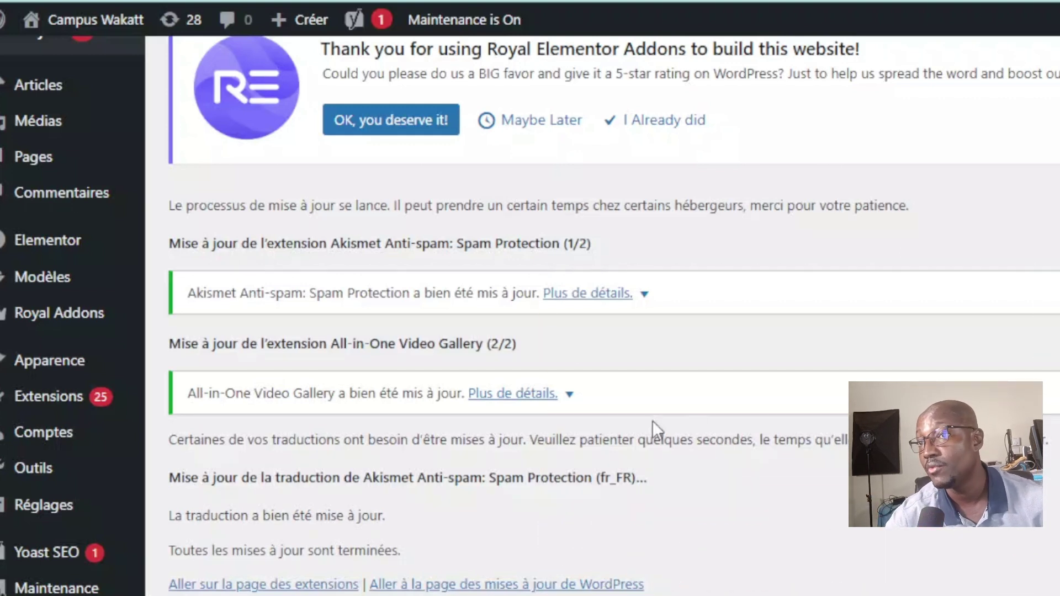
{"action": "scroll", "coordinate": [529, 465], "scroll_direction": "down", "scroll_amount": 6}
{"action": "scroll", "coordinate": [485, 467], "scroll_direction": "up", "scroll_amount": 8}
{"action": "scroll", "coordinate": [486, 467], "scroll_direction": "down", "scroll_amount": 5}
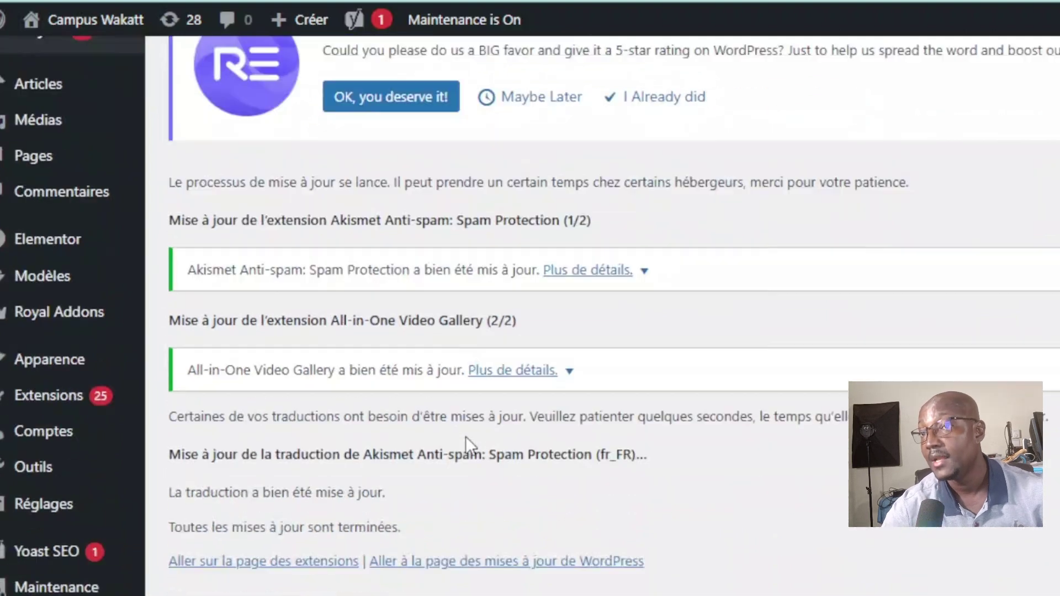
{"action": "scroll", "coordinate": [423, 236], "scroll_direction": "up", "scroll_amount": 4}
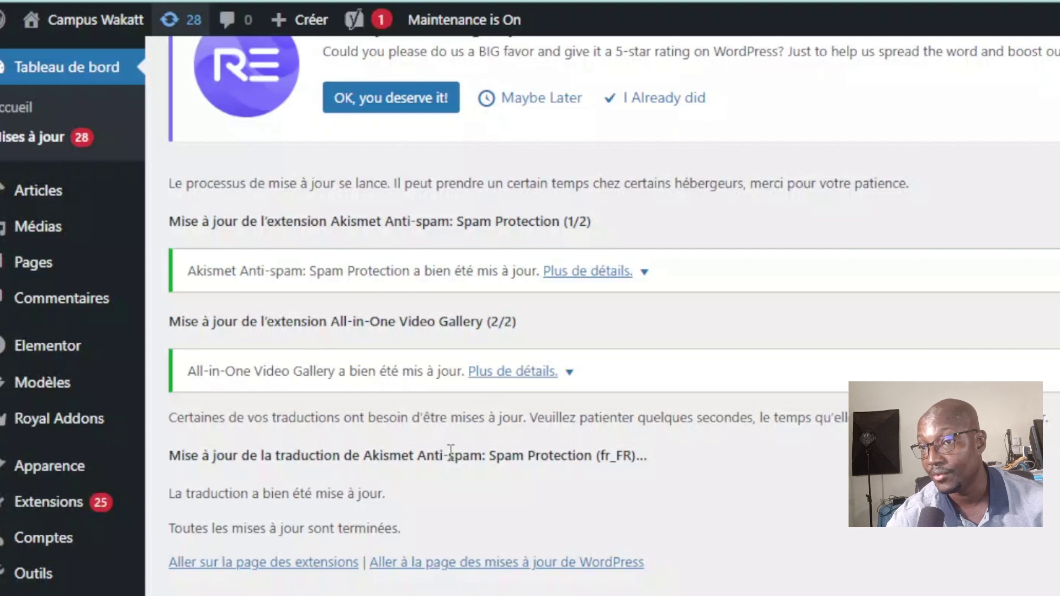
Return to the WordPress updates page, select all remaining extensions and update them
{"action": "scroll", "coordinate": [441, 450], "scroll_direction": "down", "scroll_amount": 2}
{"action": "left_click", "coordinate": [381, 423]}
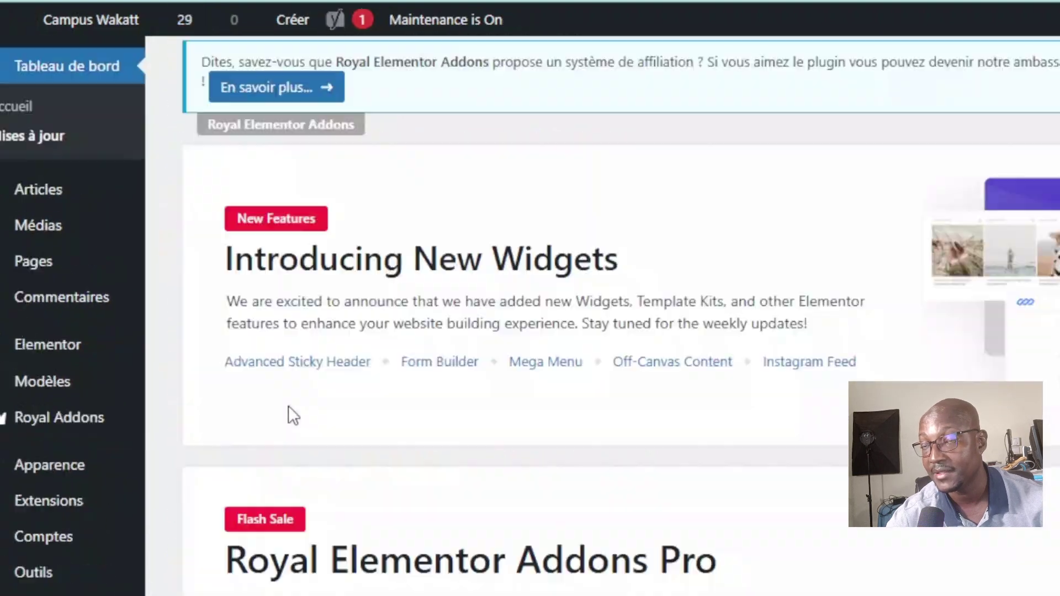
{"action": "scroll", "coordinate": [293, 400], "scroll_direction": "down", "scroll_amount": 7}
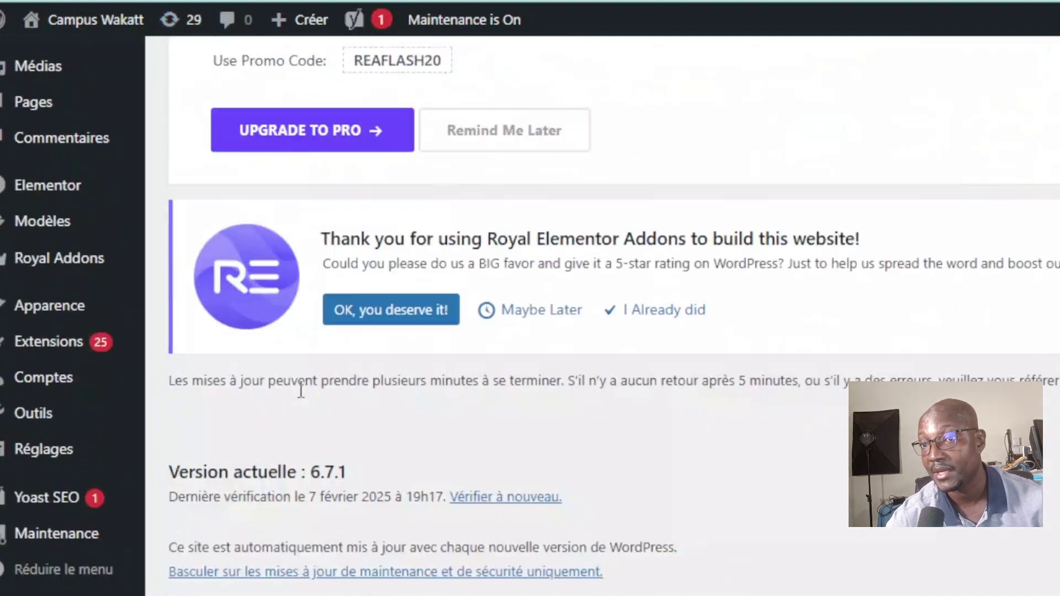
{"action": "scroll", "coordinate": [300, 391], "scroll_direction": "down", "scroll_amount": 10}
{"action": "left_click", "coordinate": [190, 243]}
{"action": "scroll", "coordinate": [223, 390], "scroll_direction": "down", "scroll_amount": 15}
{"action": "scroll", "coordinate": [223, 389], "scroll_direction": "down", "scroll_amount": 8}
{"action": "scroll", "coordinate": [223, 391], "scroll_direction": "up", "scroll_amount": 20}
{"action": "scroll", "coordinate": [221, 388], "scroll_direction": "up", "scroll_amount": 12}
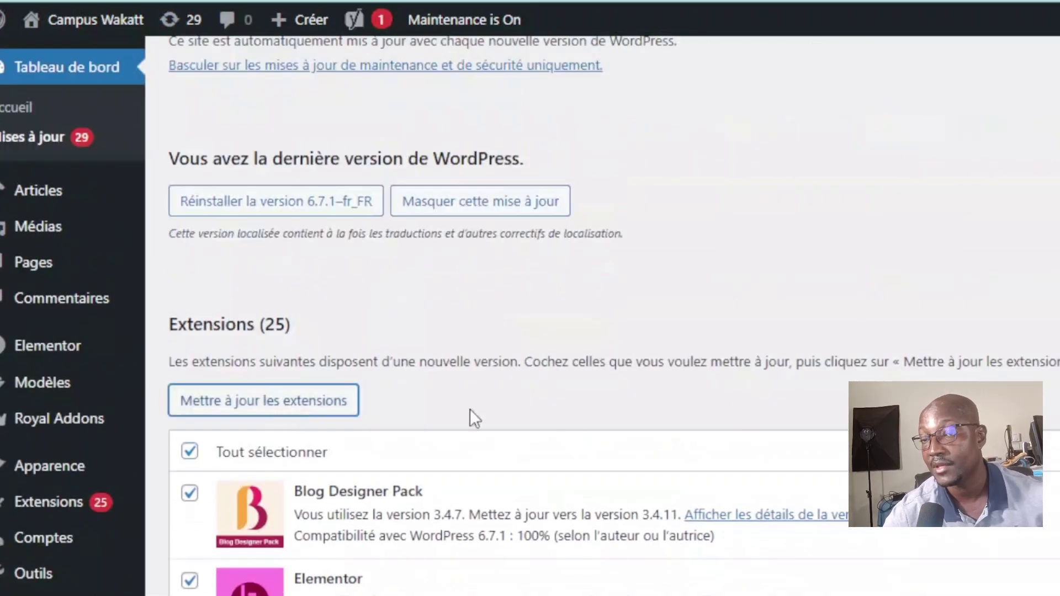
Examine the bulk update report for each extension and its French translation
{"action": "scroll", "coordinate": [580, 402], "scroll_direction": "down", "scroll_amount": 3}
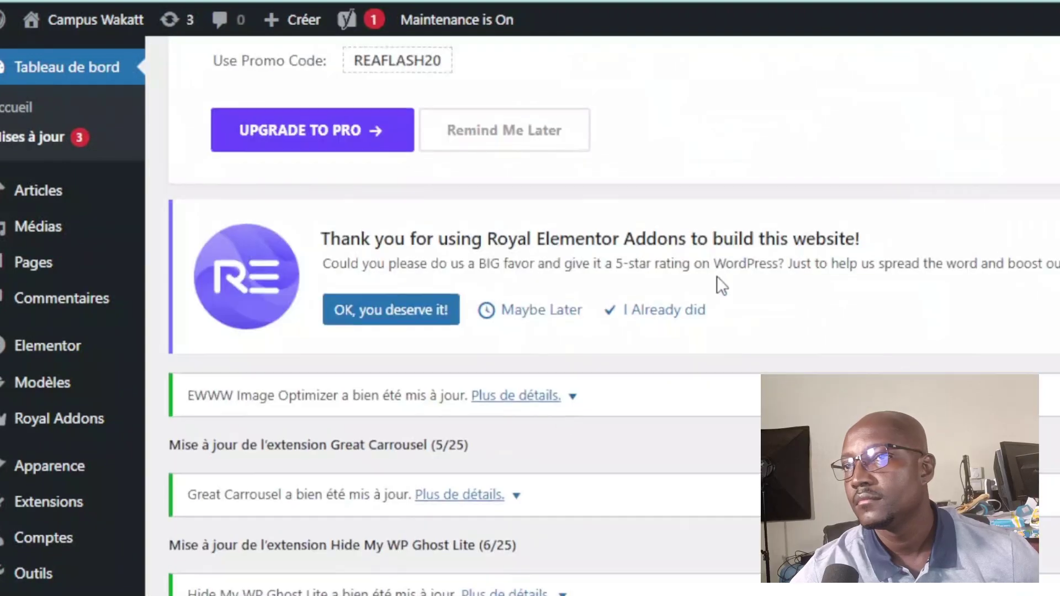
{"action": "scroll", "coordinate": [719, 271], "scroll_direction": "up", "scroll_amount": 7}
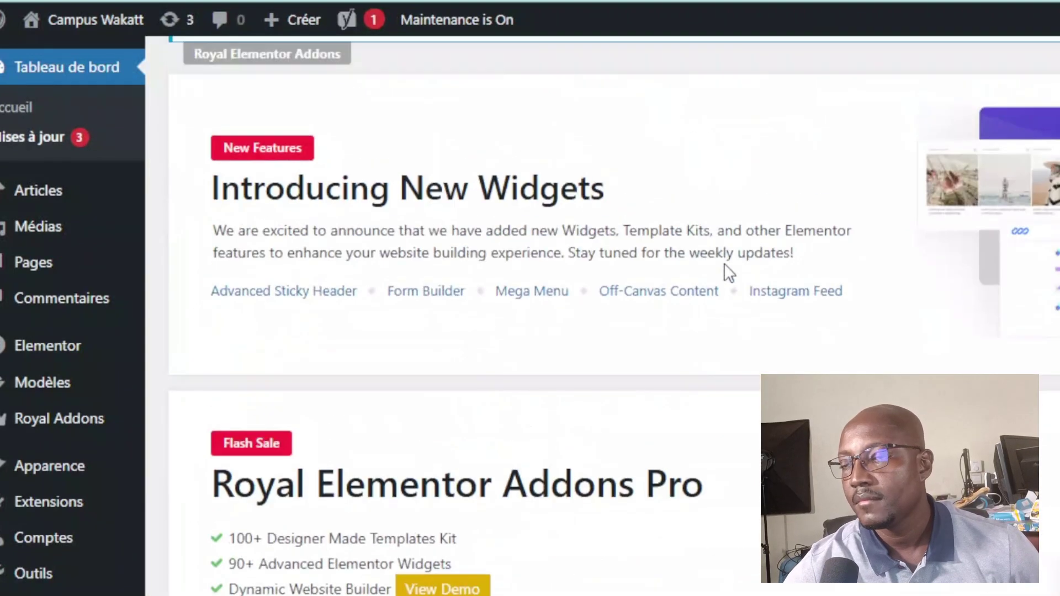
{"action": "scroll", "coordinate": [761, 302], "scroll_direction": "down", "scroll_amount": 9}
{"action": "scroll", "coordinate": [727, 370], "scroll_direction": "down", "scroll_amount": 10}
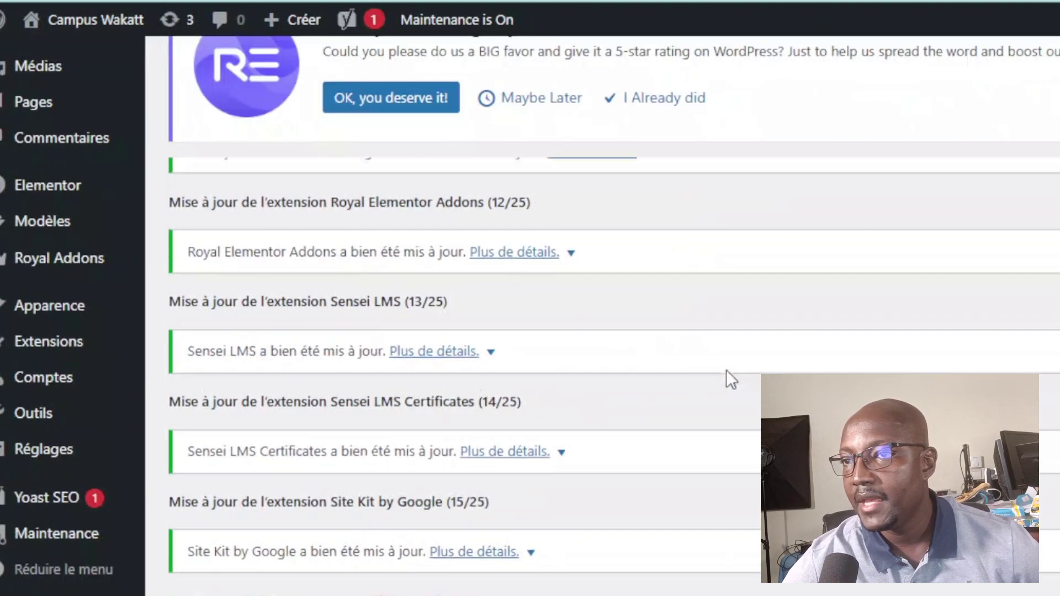
{"action": "scroll", "coordinate": [726, 369], "scroll_direction": "down", "scroll_amount": 9}
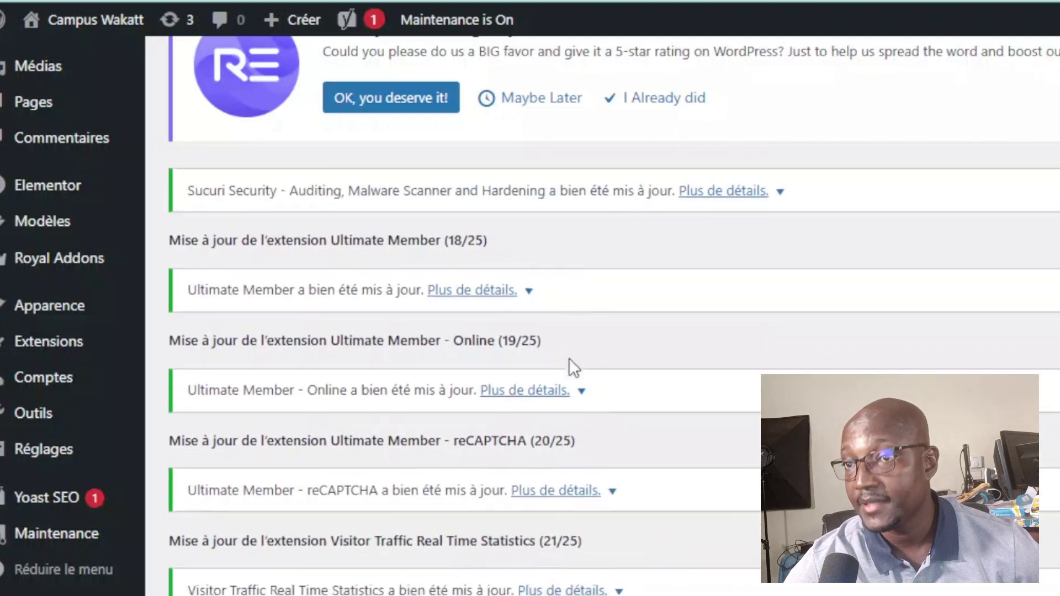
{"action": "scroll", "coordinate": [503, 353], "scroll_direction": "down", "scroll_amount": 4}
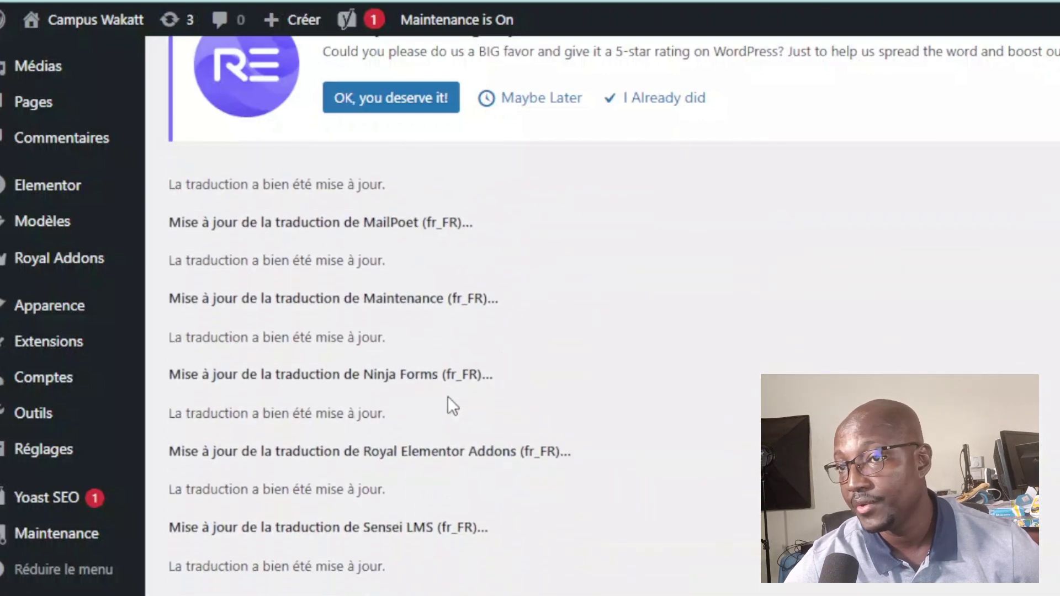
{"action": "scroll", "coordinate": [431, 417], "scroll_direction": "down", "scroll_amount": 3}
{"action": "scroll", "coordinate": [429, 419], "scroll_direction": "up", "scroll_amount": 7}
{"action": "scroll", "coordinate": [430, 419], "scroll_direction": "up", "scroll_amount": 3}
{"action": "scroll", "coordinate": [426, 386], "scroll_direction": "down", "scroll_amount": 14}
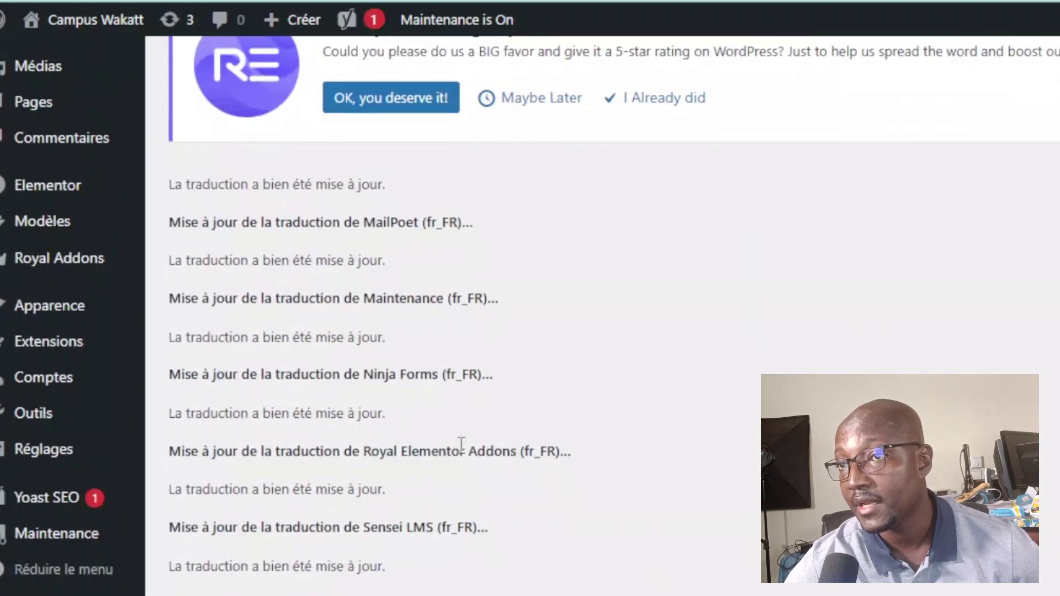
{"action": "scroll", "coordinate": [422, 368], "scroll_direction": "up", "scroll_amount": 10}
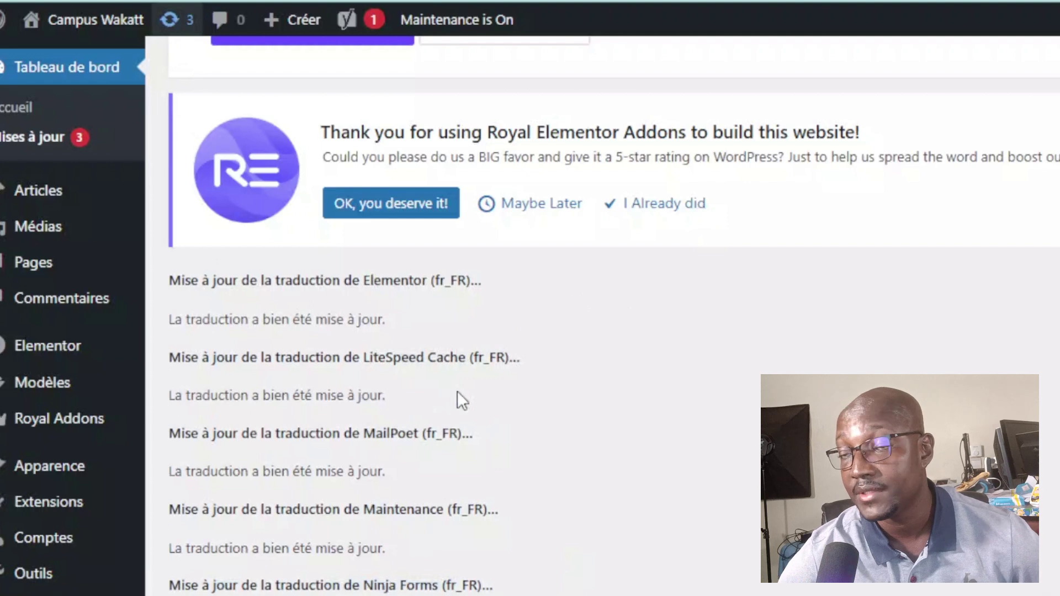
Return to the updates page and update all the listed themes: Astra, Hello Elementor, Magazine Hoot and Royal Elementor Kit
{"action": "scroll", "coordinate": [457, 391], "scroll_direction": "down", "scroll_amount": 5}
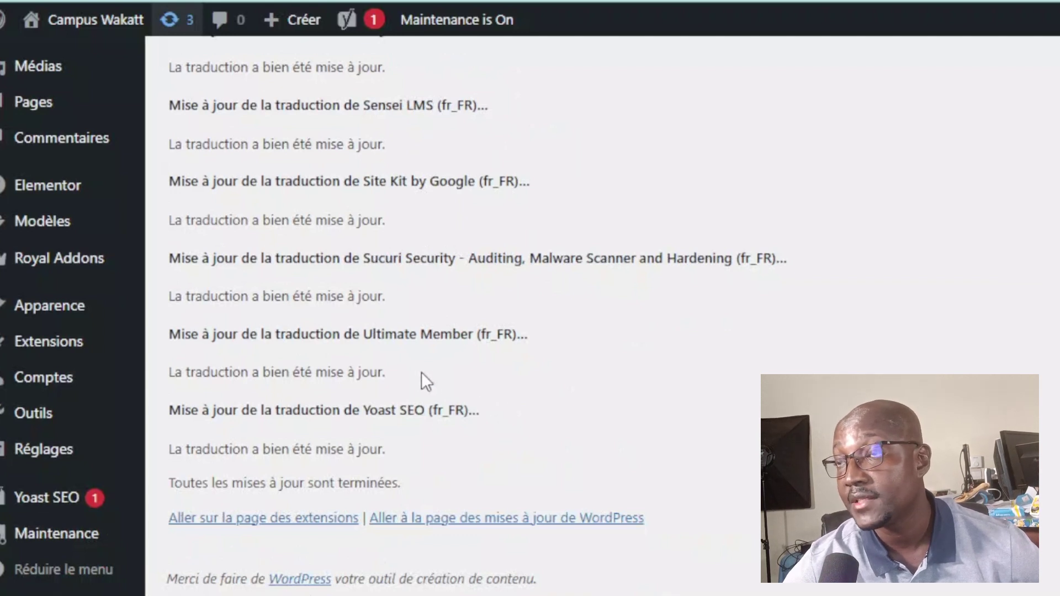
{"action": "scroll", "coordinate": [395, 380], "scroll_direction": "down", "scroll_amount": 6}
{"action": "scroll", "coordinate": [372, 392], "scroll_direction": "down", "scroll_amount": 10}
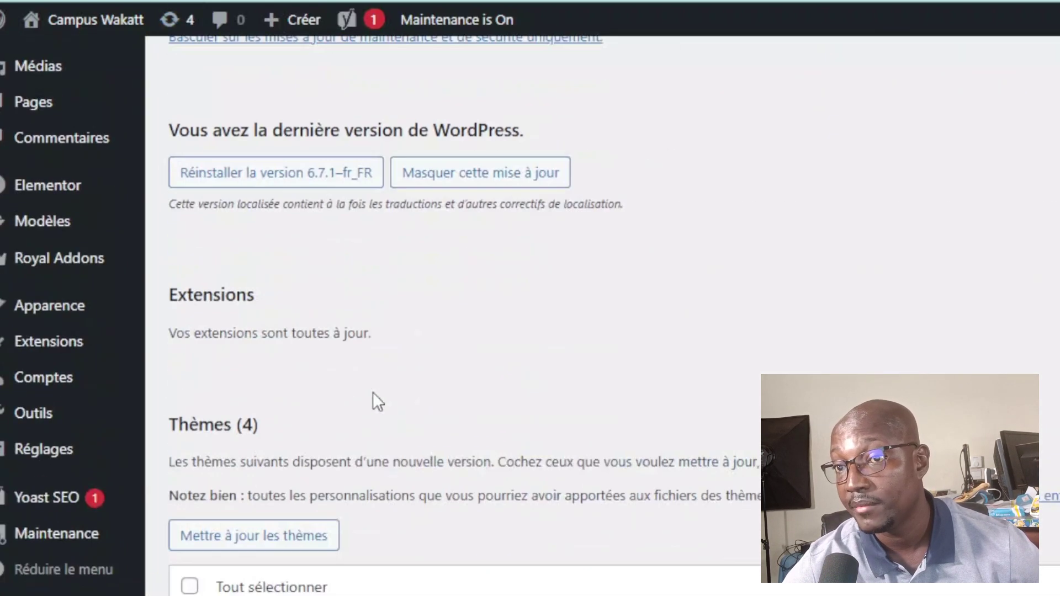
{"action": "left_click", "coordinate": [190, 164]}
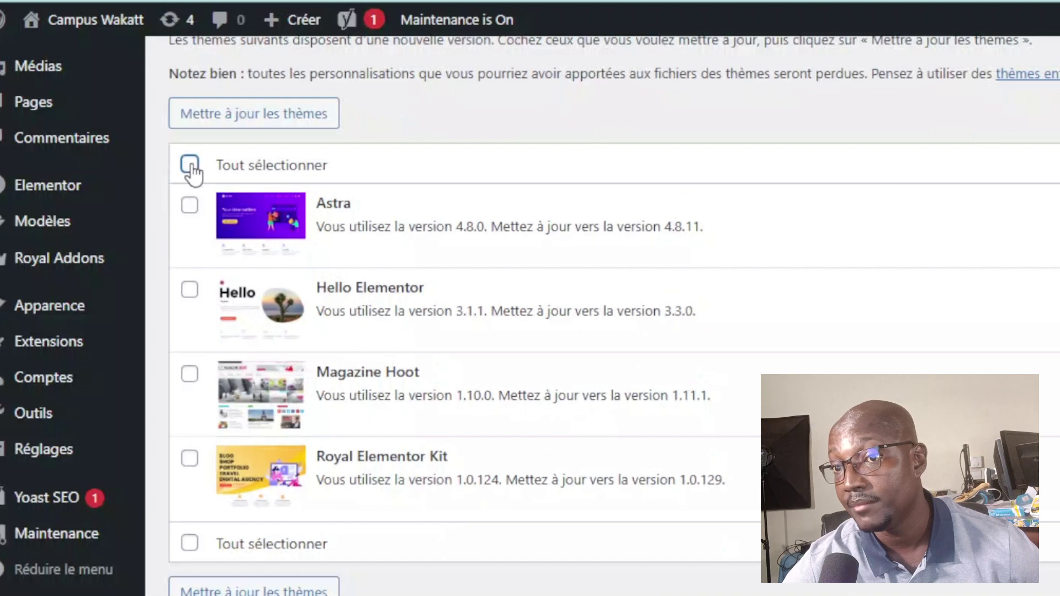
{"action": "scroll", "coordinate": [224, 425], "scroll_direction": "down", "scroll_amount": 2}
{"action": "scroll", "coordinate": [224, 428], "scroll_direction": "up", "scroll_amount": 1}
{"action": "scroll", "coordinate": [224, 429], "scroll_direction": "up", "scroll_amount": 2}
{"action": "left_click", "coordinate": [277, 211]}
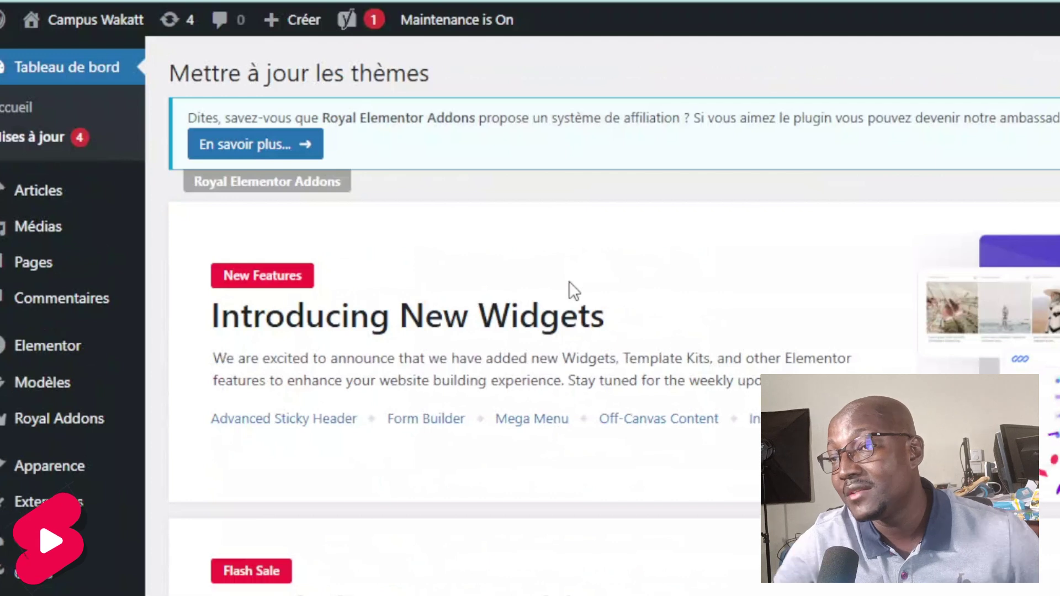
{"action": "scroll", "coordinate": [586, 309], "scroll_direction": "down", "scroll_amount": 8}
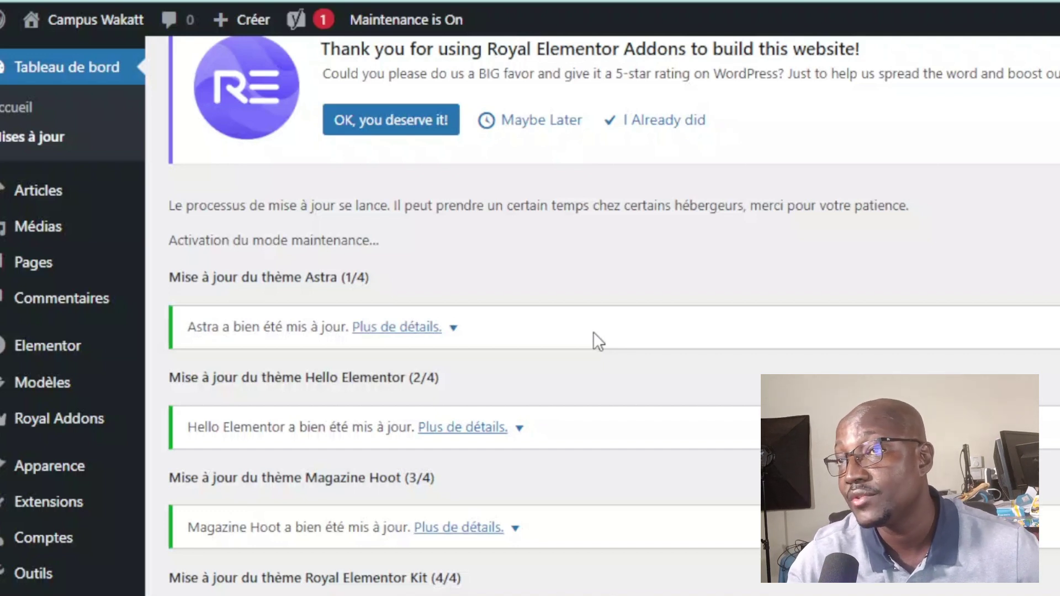
{"action": "scroll", "coordinate": [500, 296], "scroll_direction": "down", "scroll_amount": 7}
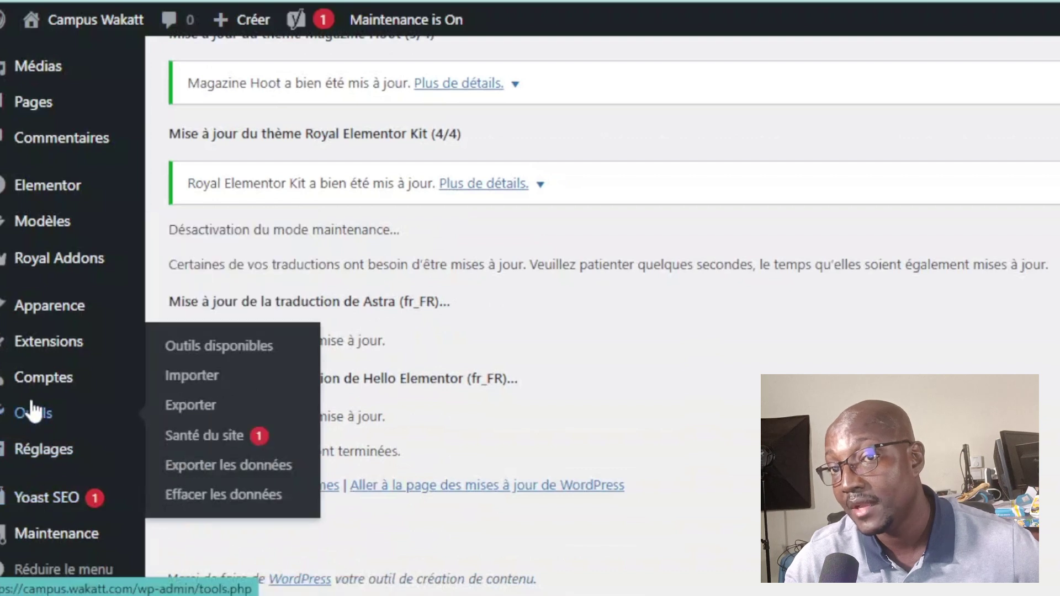
Open the list of all user accounts and review the registered accounts
{"action": "mouse_move", "coordinate": [51, 389]}
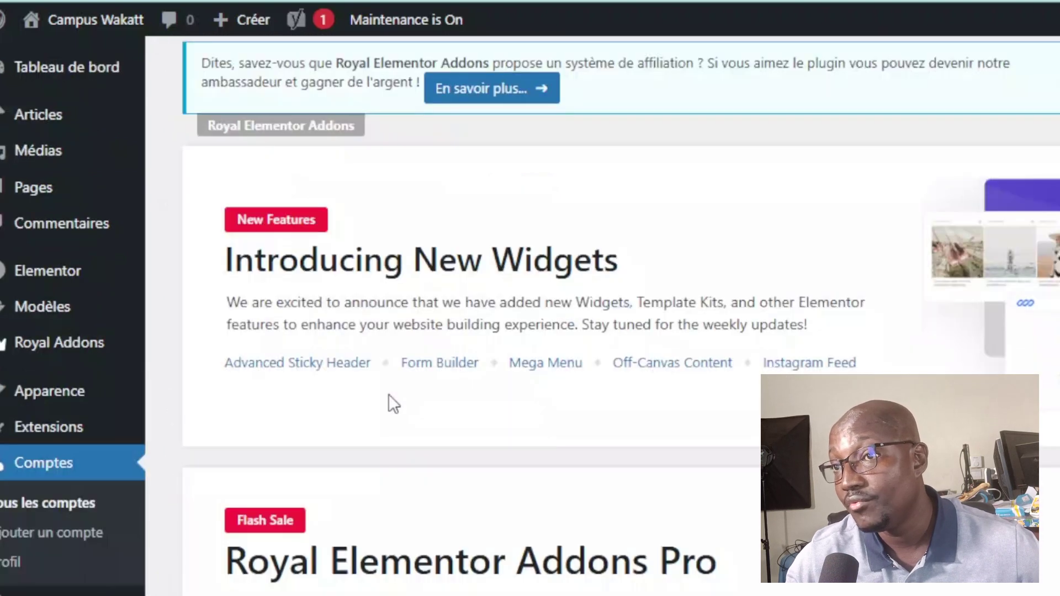
{"action": "scroll", "coordinate": [389, 393], "scroll_direction": "down", "scroll_amount": 15}
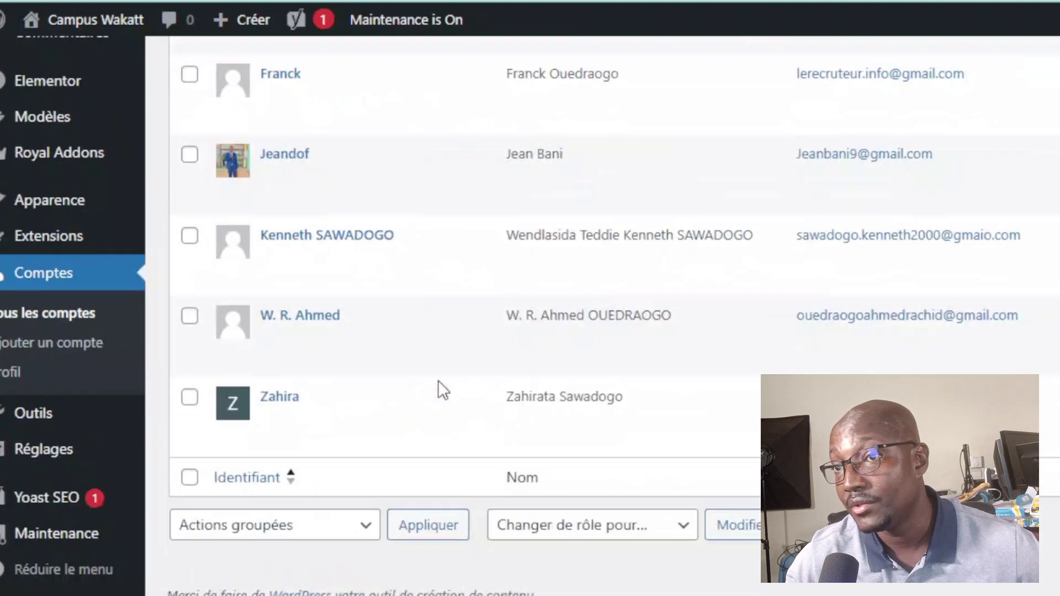
{"action": "scroll", "coordinate": [386, 407], "scroll_direction": "up", "scroll_amount": 10}
{"action": "scroll", "coordinate": [359, 398], "scroll_direction": "down", "scroll_amount": 2}
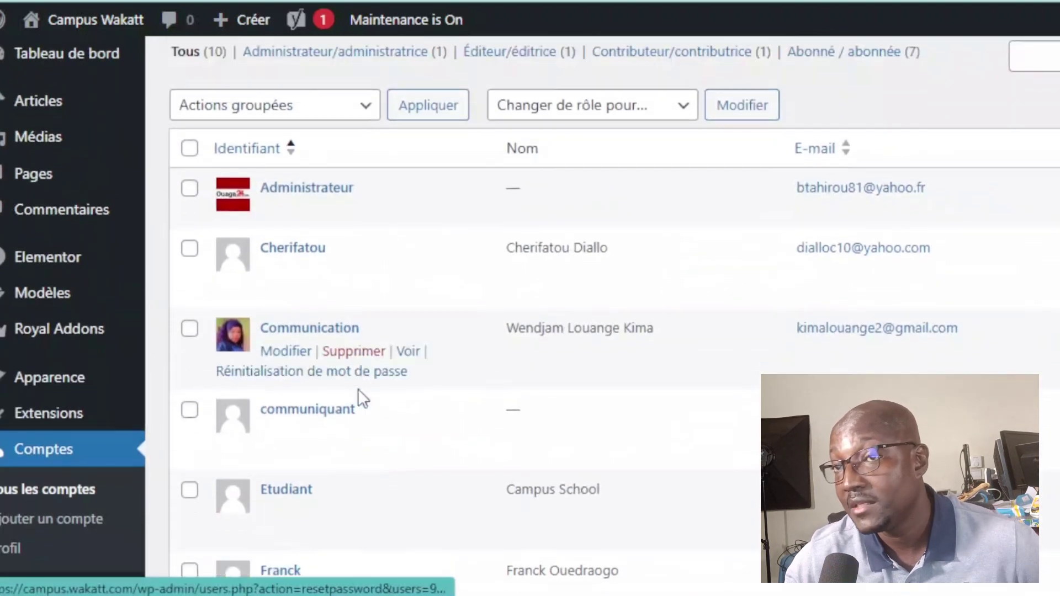
{"action": "scroll", "coordinate": [334, 364], "scroll_direction": "down", "scroll_amount": 6}
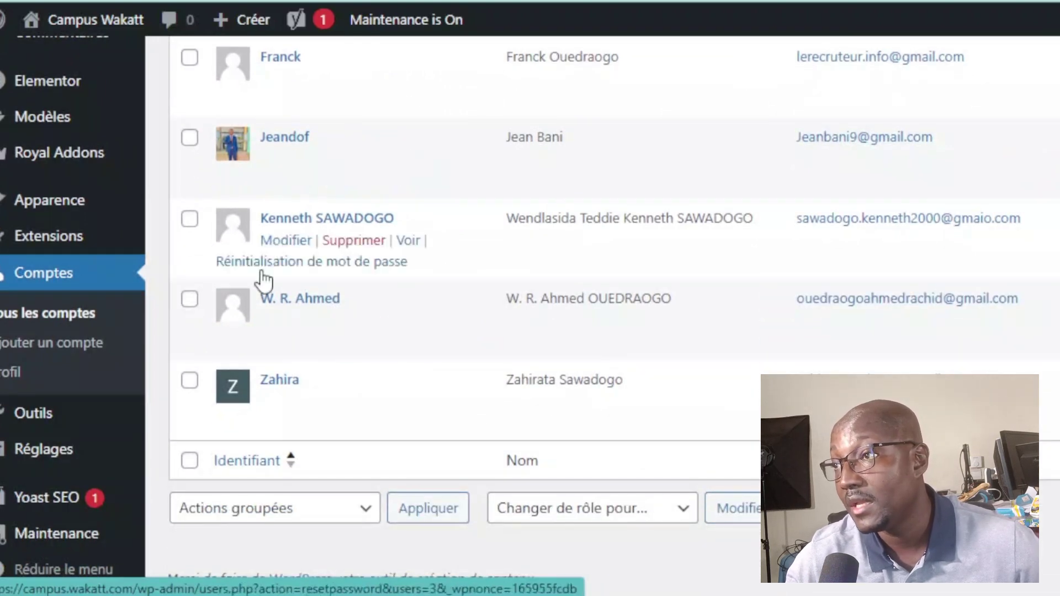
{"action": "scroll", "coordinate": [263, 362], "scroll_direction": "up", "scroll_amount": 6}
{"action": "scroll", "coordinate": [260, 374], "scroll_direction": "up", "scroll_amount": 2}
{"action": "scroll", "coordinate": [246, 373], "scroll_direction": "down", "scroll_amount": 2}
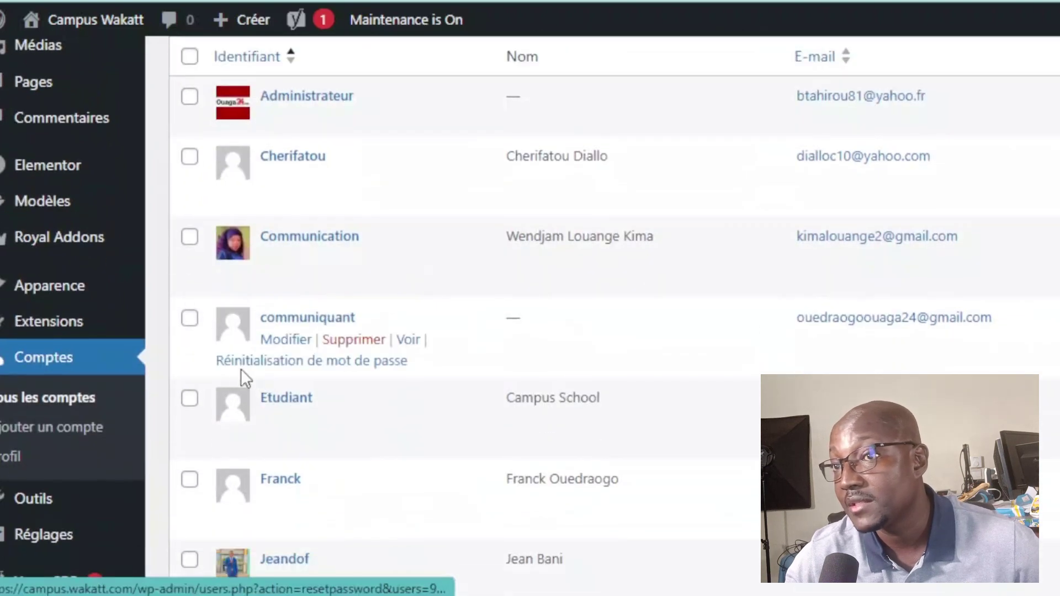
Open the communiquant account for editing and examine its personal options, role, contact details and account management settings
{"action": "left_click", "coordinate": [285, 340]}
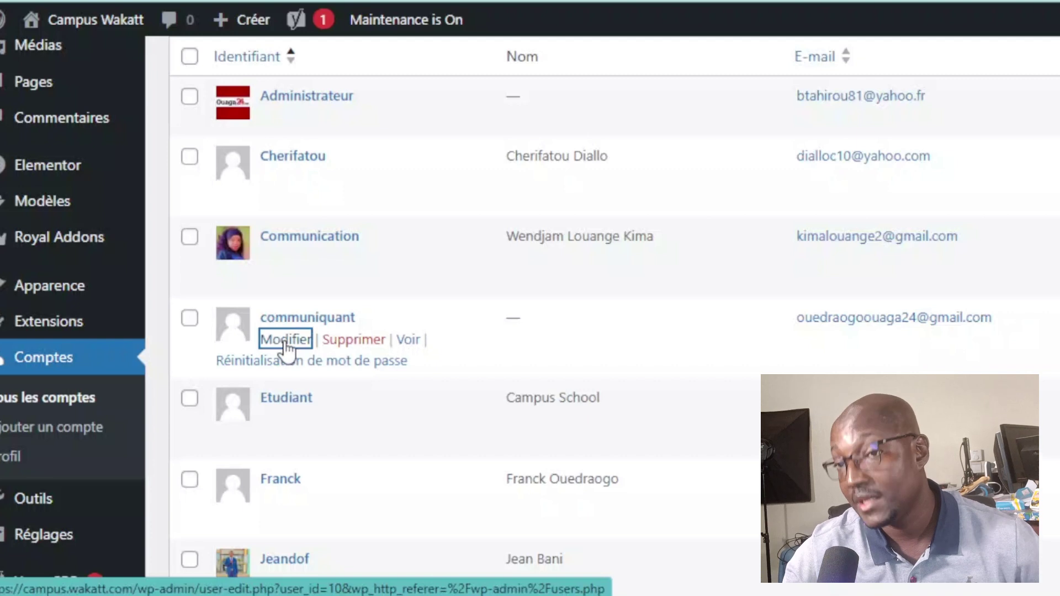
{"action": "scroll", "coordinate": [407, 437], "scroll_direction": "down", "scroll_amount": 15}
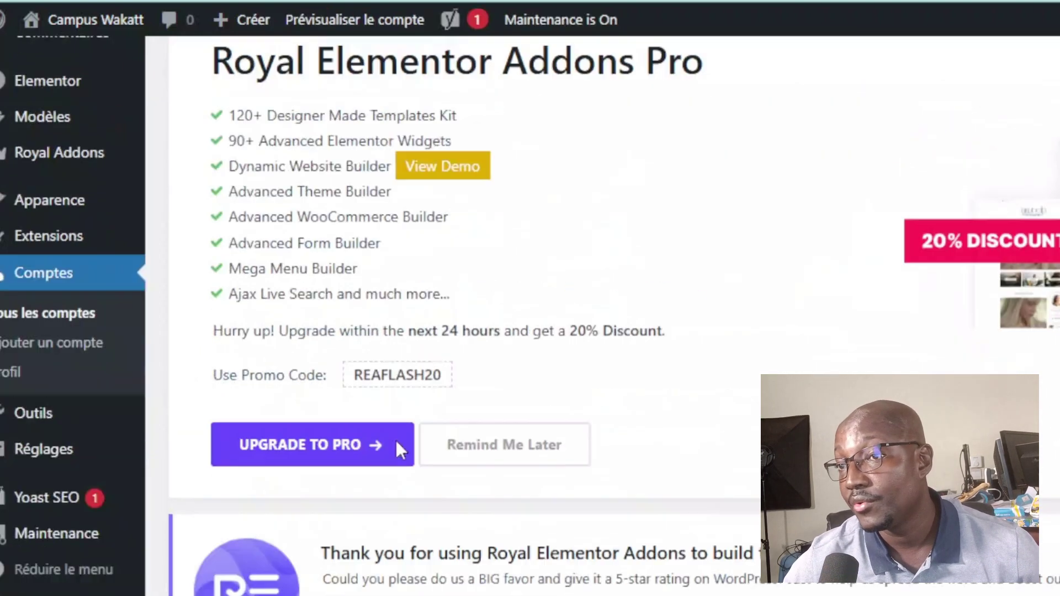
{"action": "scroll", "coordinate": [409, 439], "scroll_direction": "up", "scroll_amount": 4}
{"action": "scroll", "coordinate": [409, 436], "scroll_direction": "down", "scroll_amount": 20}
{"action": "scroll", "coordinate": [424, 439], "scroll_direction": "down", "scroll_amount": 10}
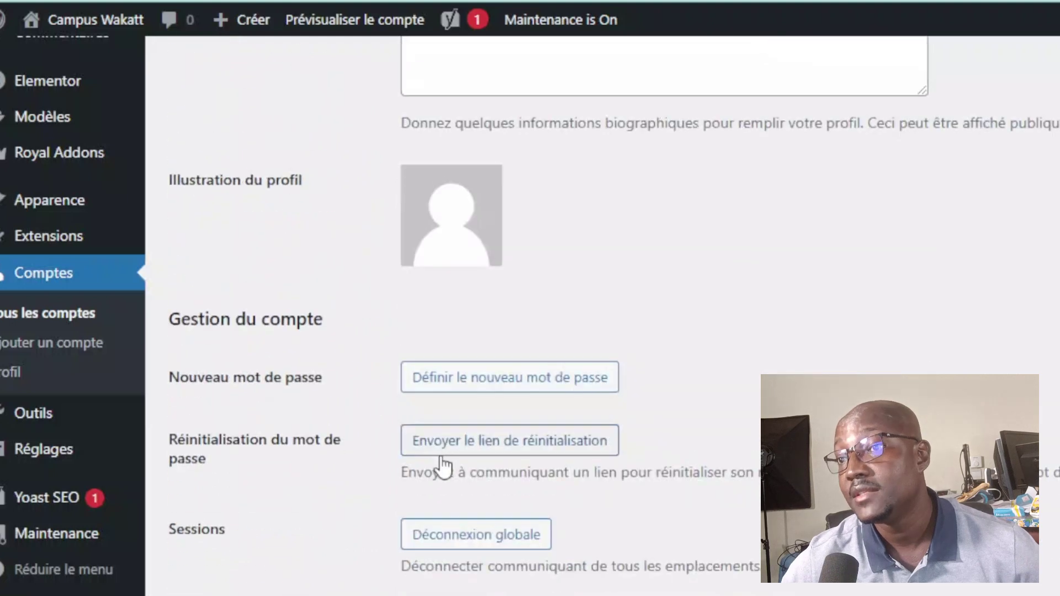
{"action": "scroll", "coordinate": [589, 450], "scroll_direction": "up", "scroll_amount": 14}
{"action": "scroll", "coordinate": [538, 434], "scroll_direction": "up", "scroll_amount": 15}
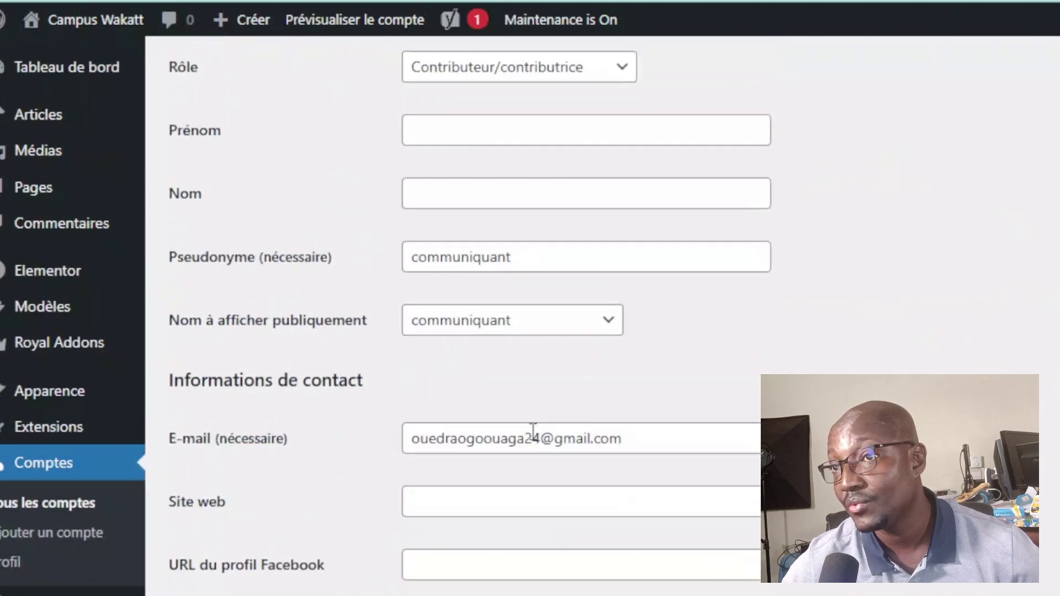
{"action": "scroll", "coordinate": [537, 394], "scroll_direction": "up", "scroll_amount": 7}
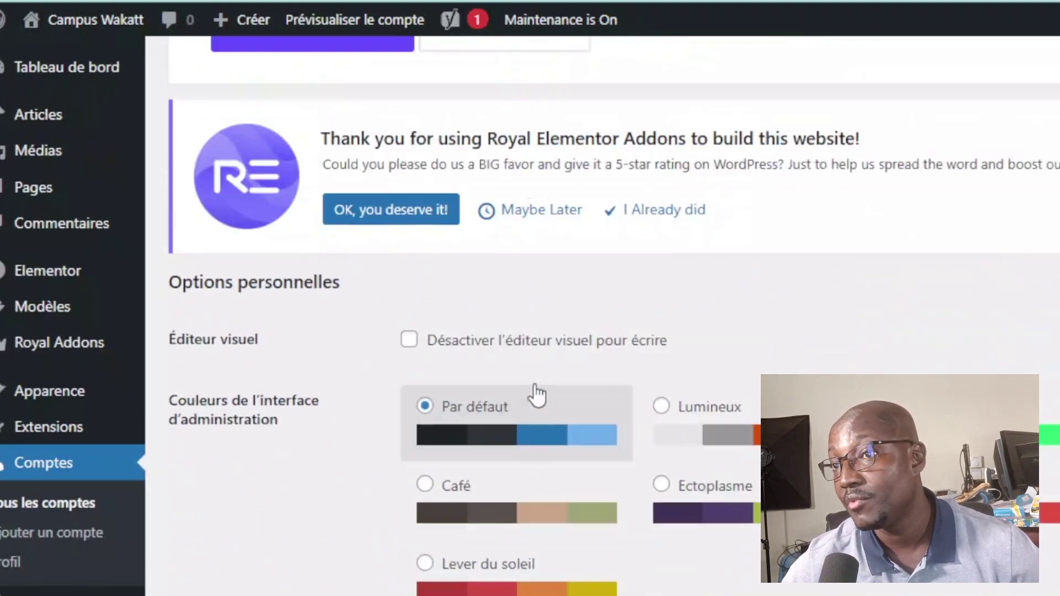
{"action": "scroll", "coordinate": [537, 395], "scroll_direction": "down", "scroll_amount": 12}
{"action": "scroll", "coordinate": [522, 242], "scroll_direction": "down", "scroll_amount": 1}
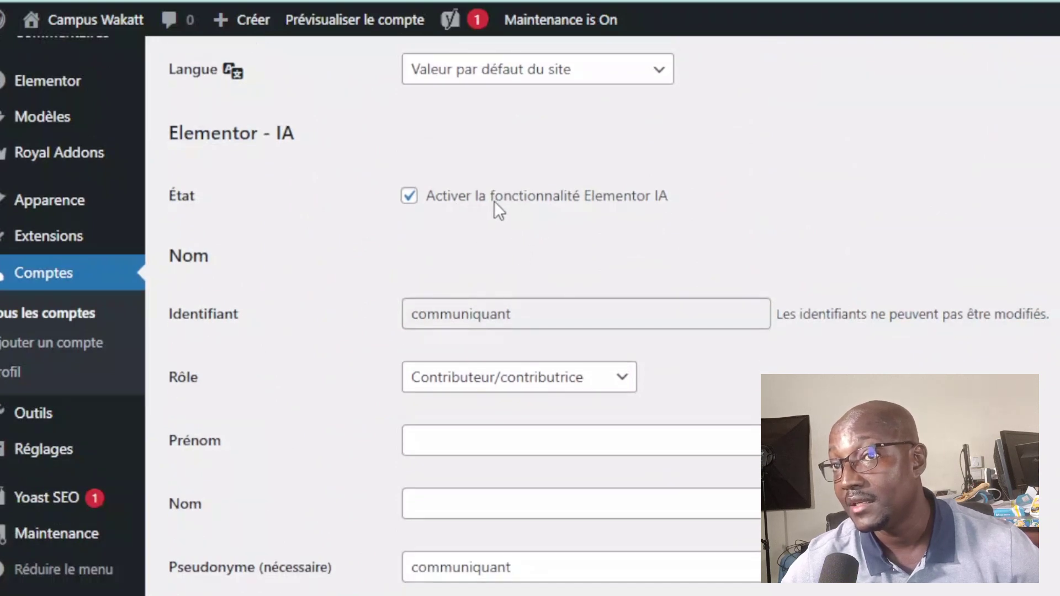
{"action": "scroll", "coordinate": [495, 205], "scroll_direction": "down", "scroll_amount": 3}
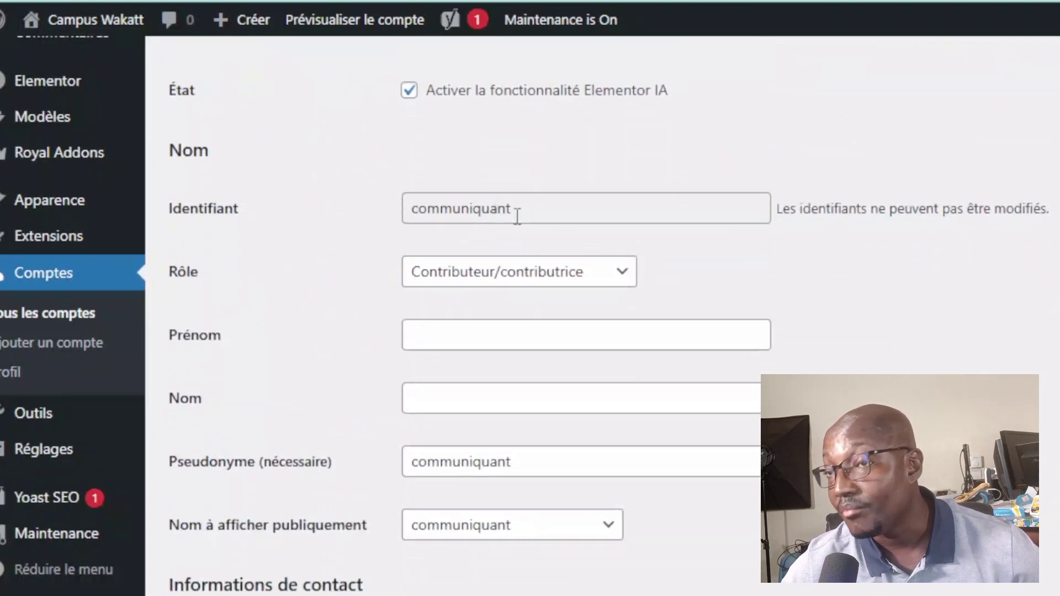
{"action": "scroll", "coordinate": [516, 232], "scroll_direction": "down", "scroll_amount": 9}
{"action": "scroll", "coordinate": [519, 207], "scroll_direction": "up", "scroll_amount": 6}
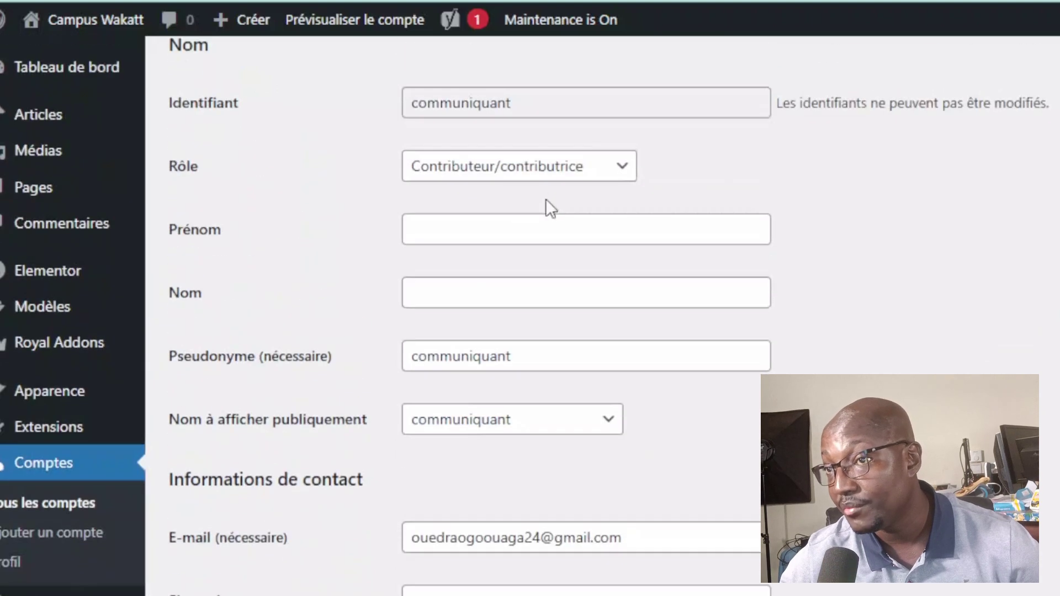
Start setting a new password in the communiquant account's management section
{"action": "scroll", "coordinate": [527, 282], "scroll_direction": "down", "scroll_amount": 20}
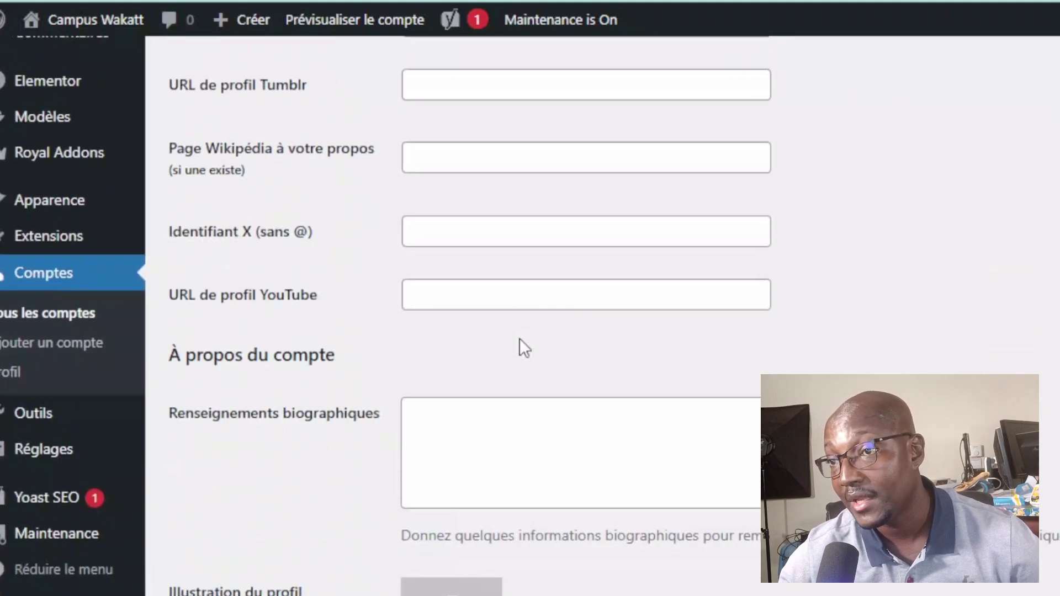
{"action": "scroll", "coordinate": [519, 338], "scroll_direction": "down", "scroll_amount": 12}
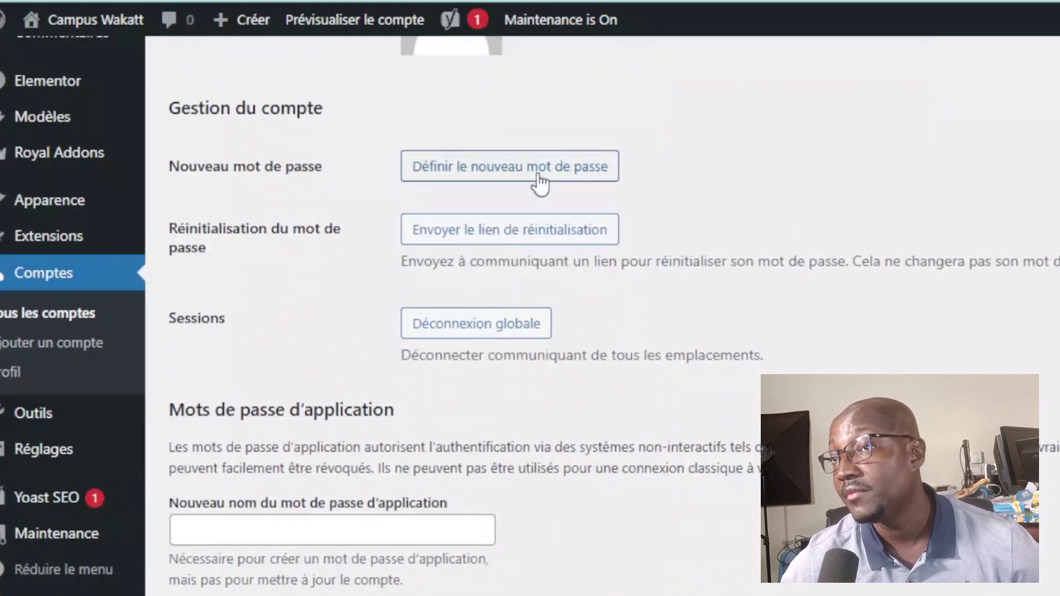
{"action": "left_click", "coordinate": [538, 175]}
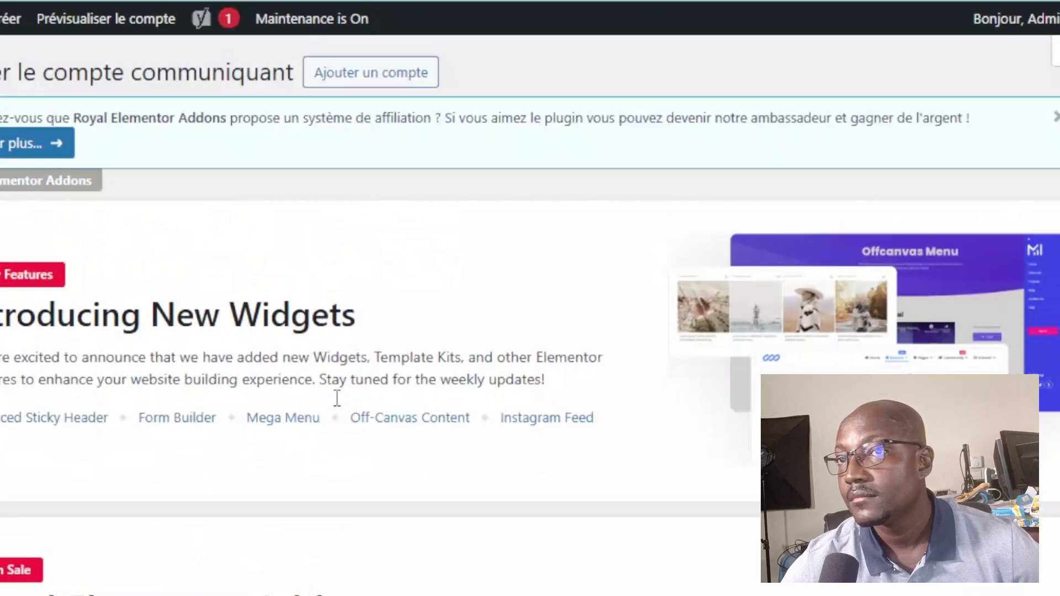
Leave the account editor without saving and open the page for adding a new extension
{"action": "scroll", "coordinate": [335, 392], "scroll_direction": "down", "scroll_amount": 5}
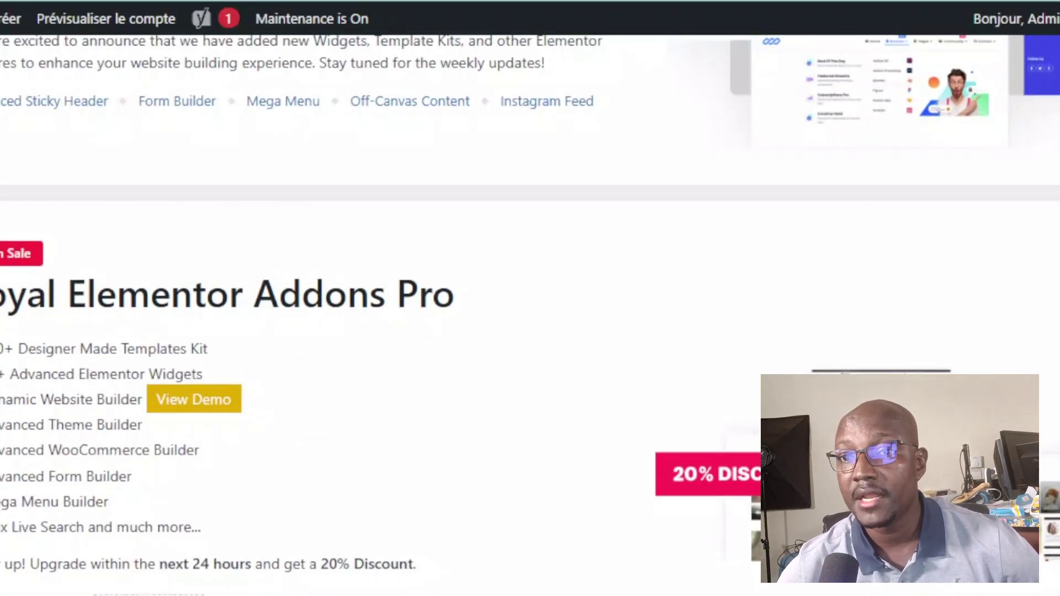
{"action": "scroll", "coordinate": [530, 315], "scroll_direction": "down", "scroll_amount": 3}
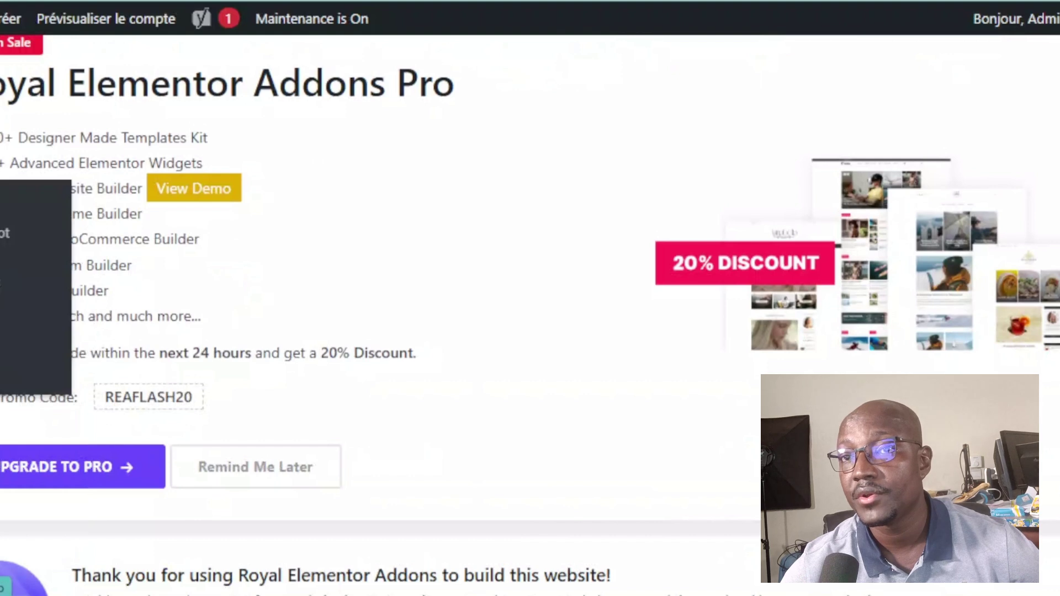
{"action": "mouse_move", "coordinate": [2, 234]}
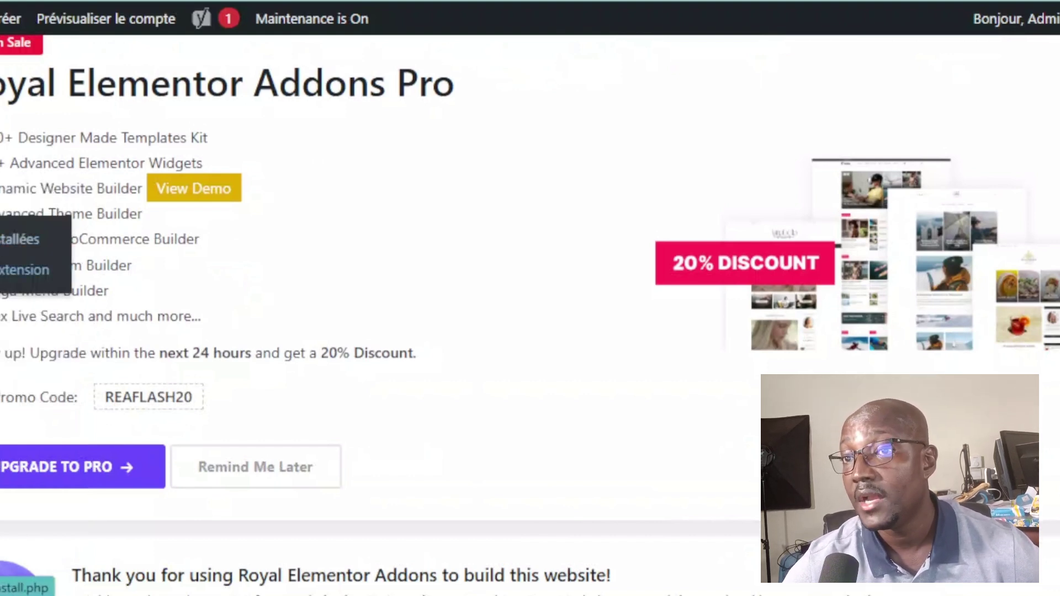
{"action": "left_click", "coordinate": [11, 269]}
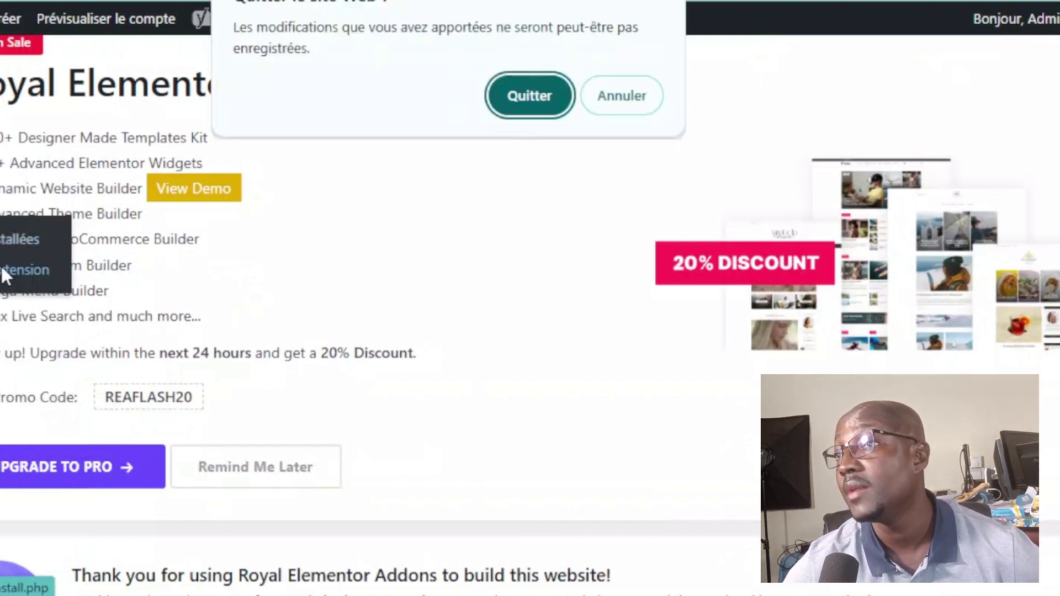
{"action": "left_click", "coordinate": [529, 93]}
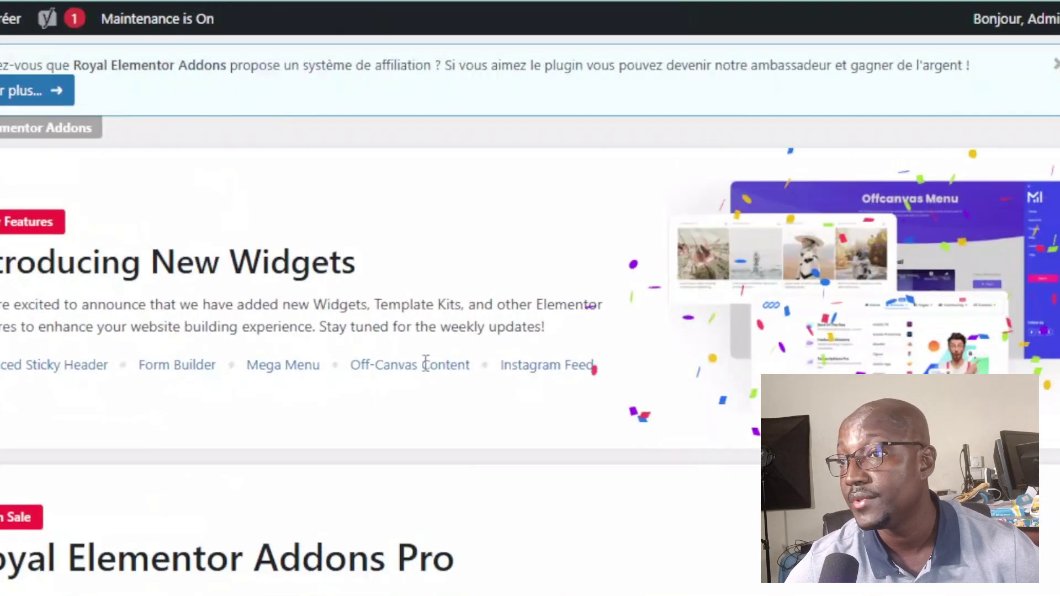
Search the extension directory for "word" and activate the Wordfence Security extension
{"action": "scroll", "coordinate": [433, 371], "scroll_direction": "down", "scroll_amount": 8}
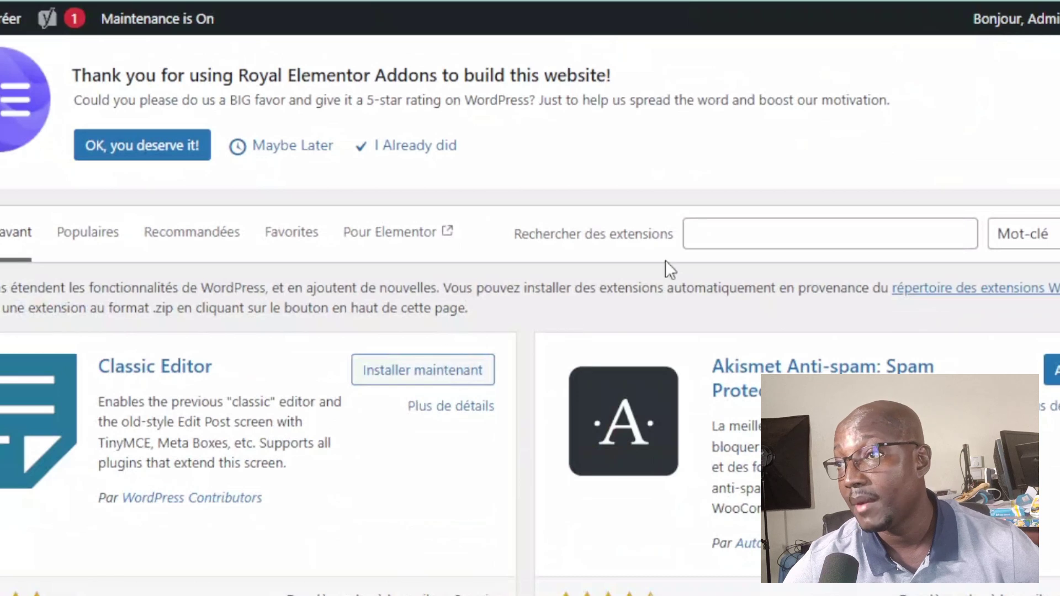
{"action": "left_click", "coordinate": [729, 234]}
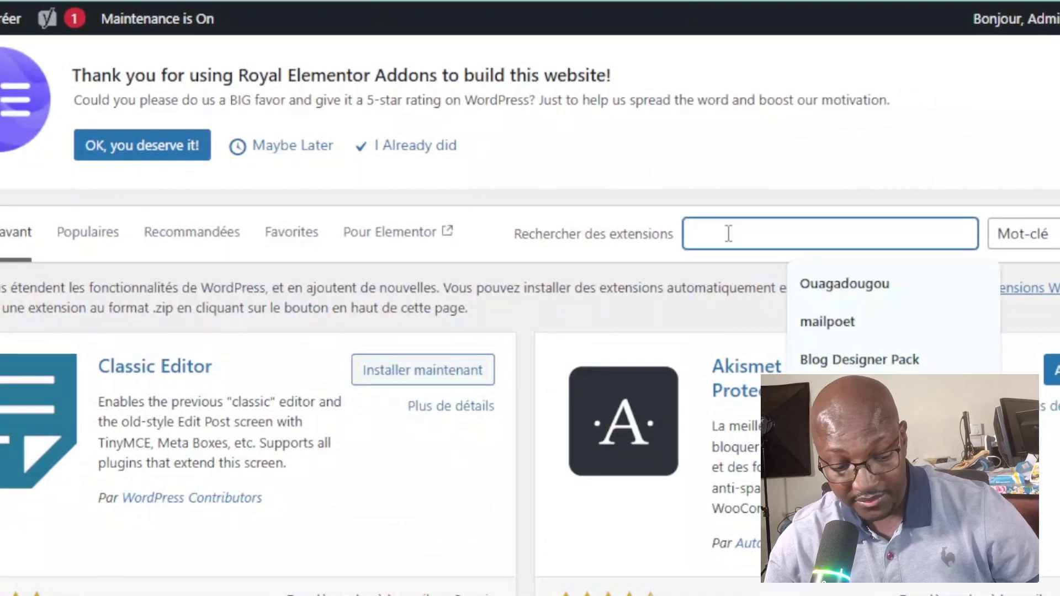
{"action": "type", "text": "word"}
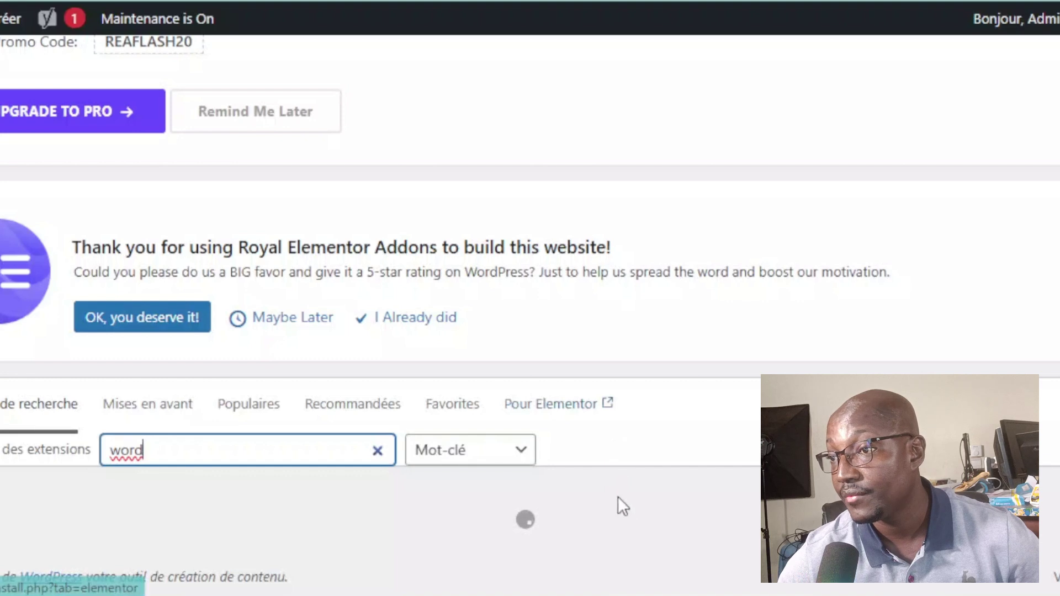
{"action": "scroll", "coordinate": [617, 496], "scroll_direction": "down", "scroll_amount": 5}
{"action": "scroll", "coordinate": [608, 486], "scroll_direction": "up", "scroll_amount": 3}
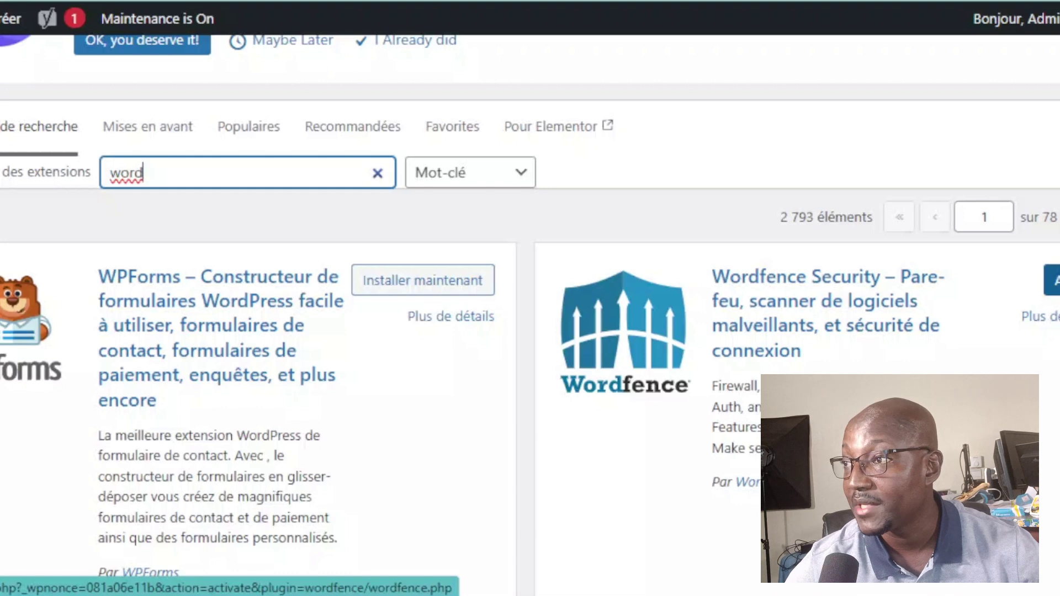
{"action": "left_click", "coordinate": [1052, 280]}
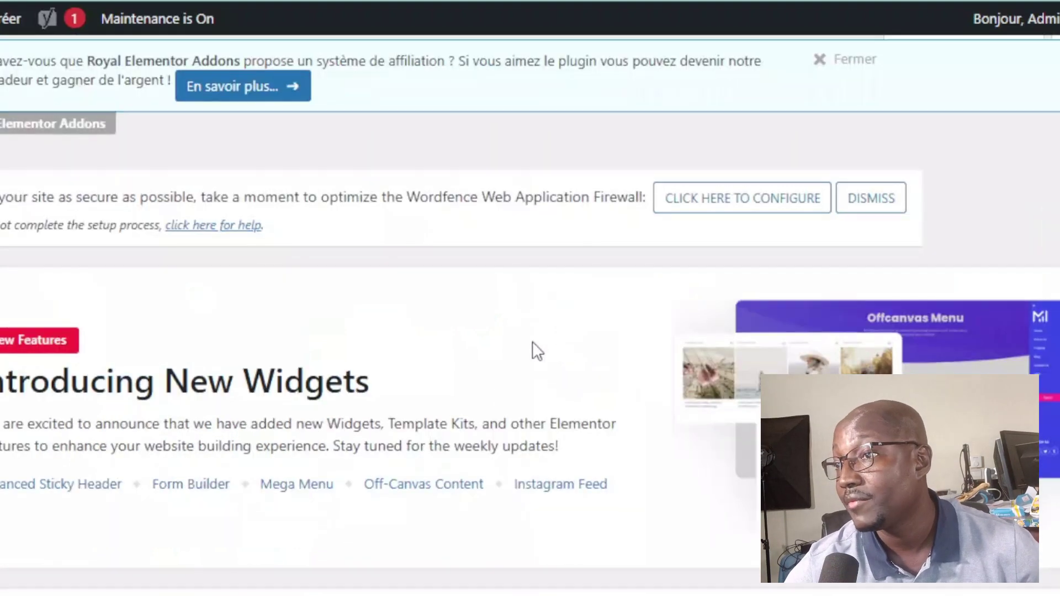
Examine the installed extensions down to the Wordfence Security entry
{"action": "scroll", "coordinate": [404, 399], "scroll_direction": "down", "scroll_amount": 8}
{"action": "scroll", "coordinate": [404, 399], "scroll_direction": "up", "scroll_amount": 4}
{"action": "scroll", "coordinate": [404, 399], "scroll_direction": "down", "scroll_amount": 7}
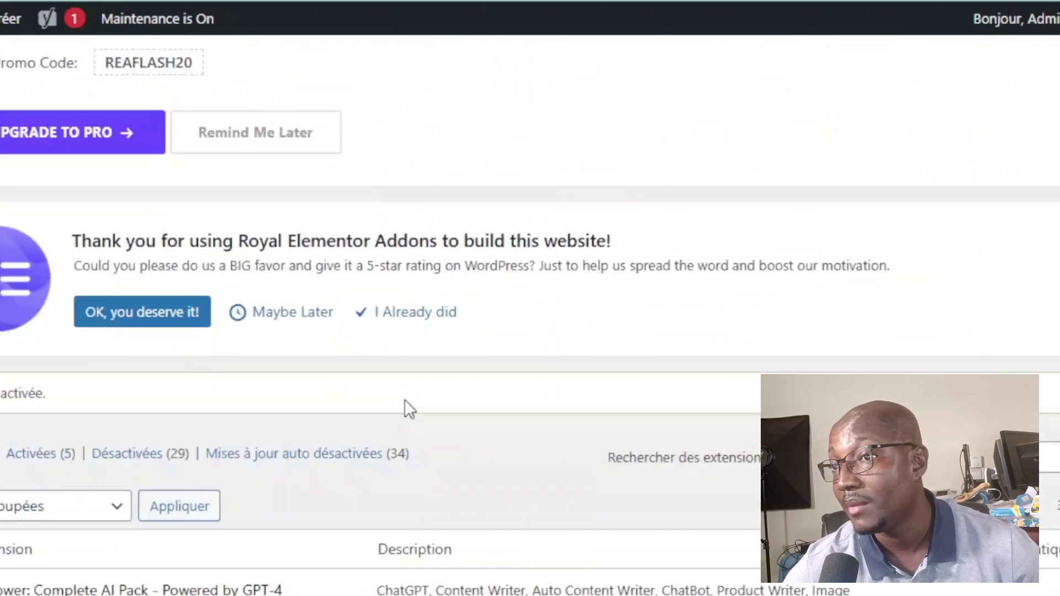
{"action": "scroll", "coordinate": [404, 400], "scroll_direction": "down", "scroll_amount": 7}
{"action": "scroll", "coordinate": [290, 378], "scroll_direction": "down", "scroll_amount": 15}
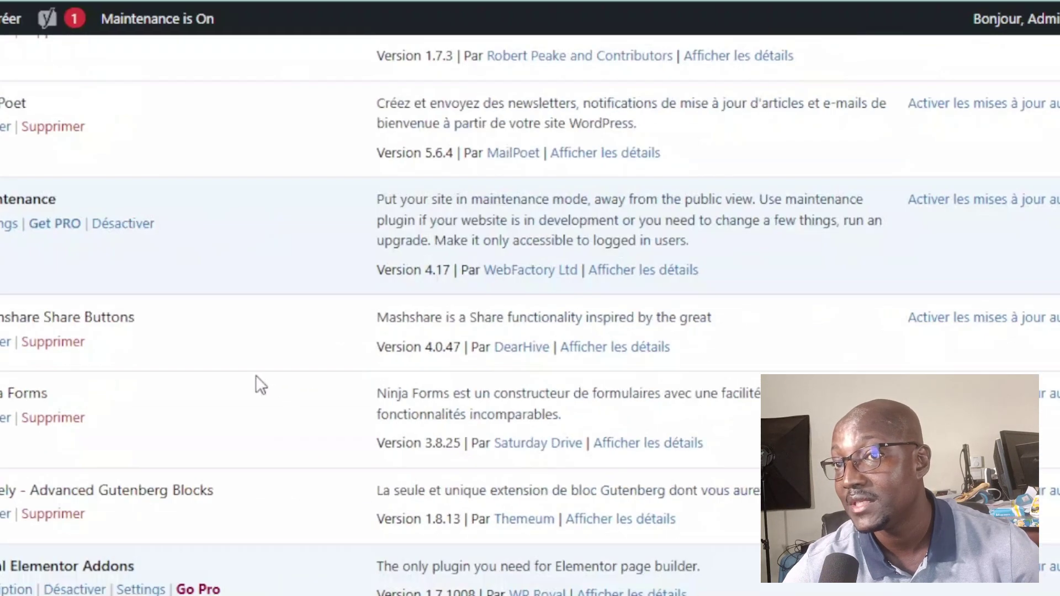
{"action": "scroll", "coordinate": [256, 376], "scroll_direction": "down", "scroll_amount": 15}
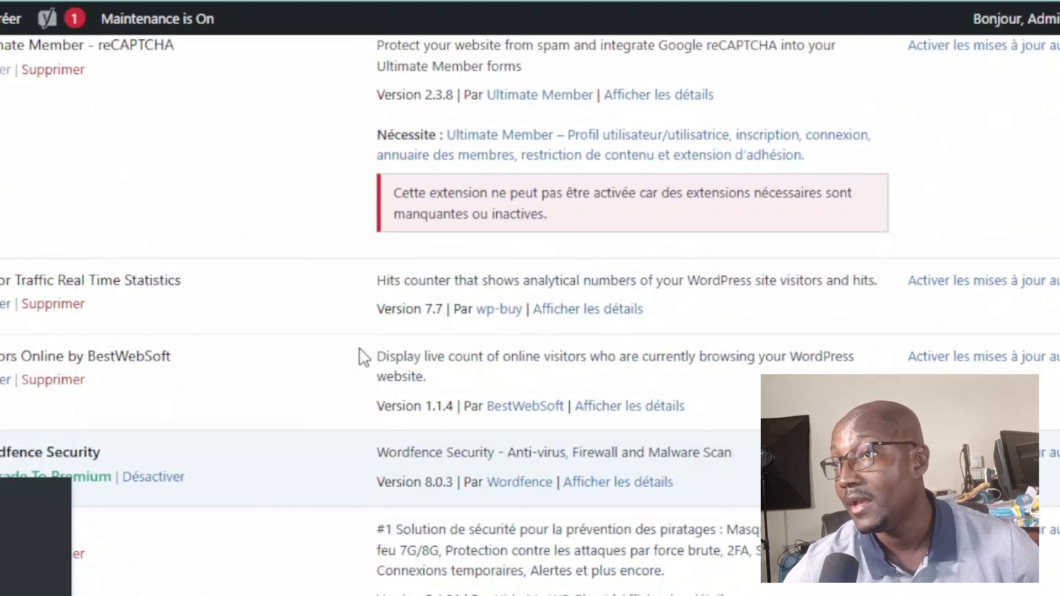
{"action": "scroll", "coordinate": [327, 351], "scroll_direction": "up", "scroll_amount": 2}
{"action": "scroll", "coordinate": [326, 351], "scroll_direction": "down", "scroll_amount": 2}
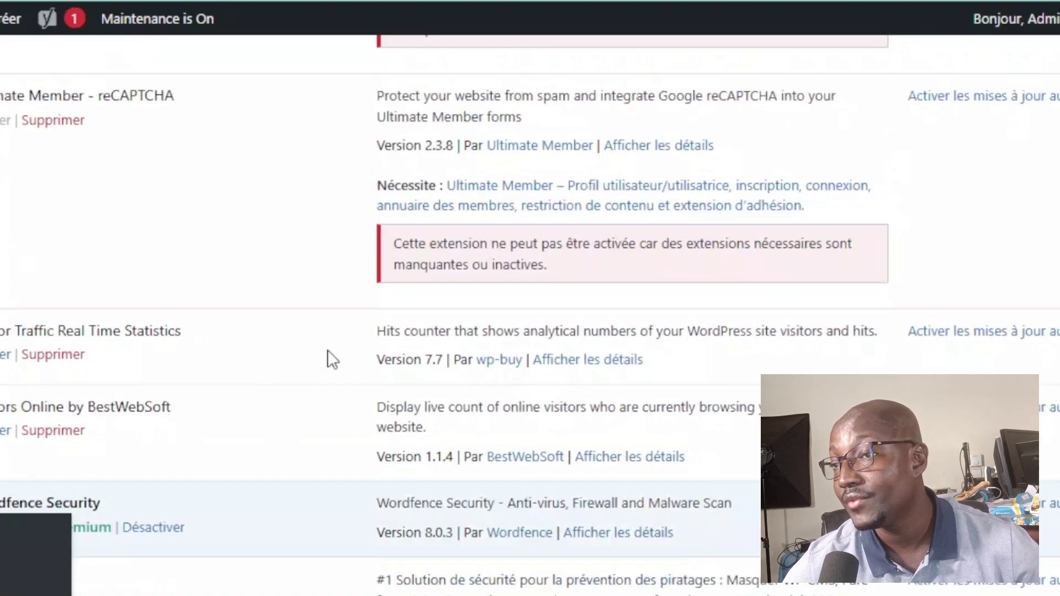
{"action": "scroll", "coordinate": [600, 346], "scroll_direction": "down", "scroll_amount": 2}
Open the Wordfence section of the site administration and go to its page of all options
{"action": "scroll", "coordinate": [603, 345], "scroll_direction": "down", "scroll_amount": 5}
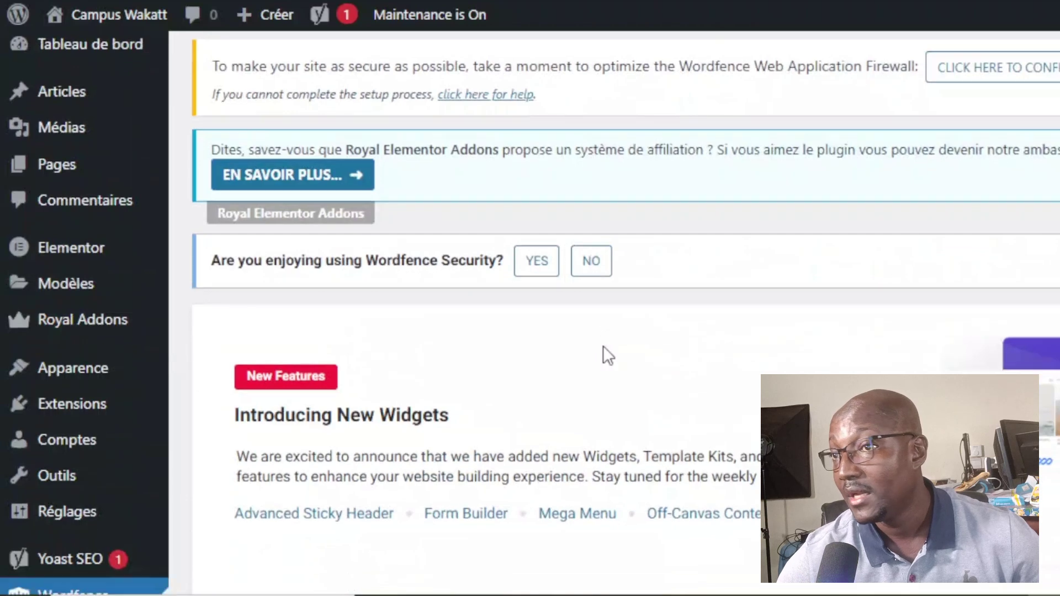
{"action": "scroll", "coordinate": [607, 347], "scroll_direction": "down", "scroll_amount": 15}
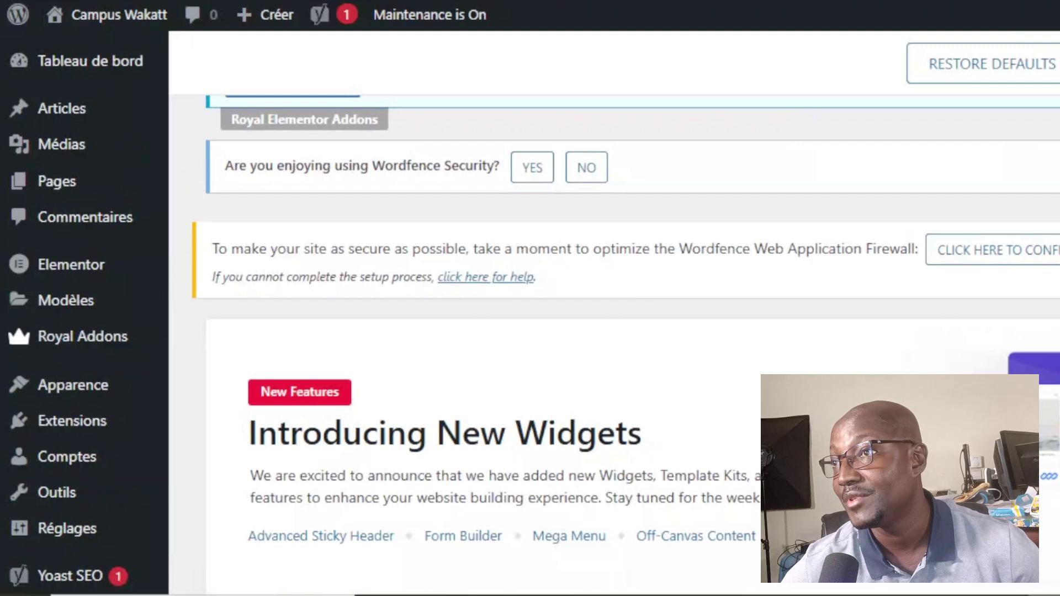
{"action": "scroll", "coordinate": [5, 263], "scroll_direction": "down", "scroll_amount": 1}
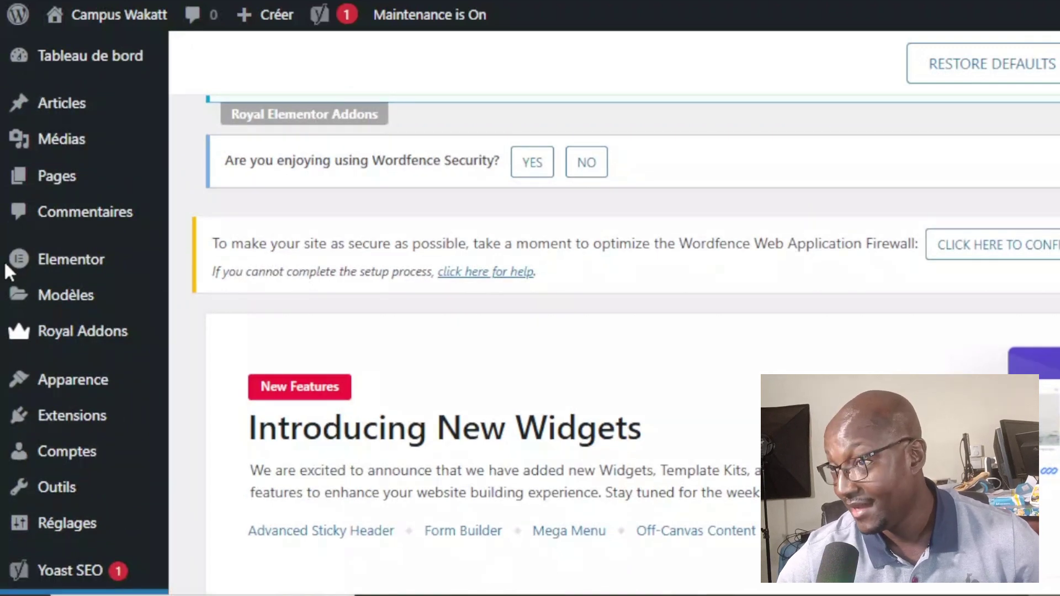
{"action": "scroll", "coordinate": [4, 260], "scroll_direction": "down", "scroll_amount": 2}
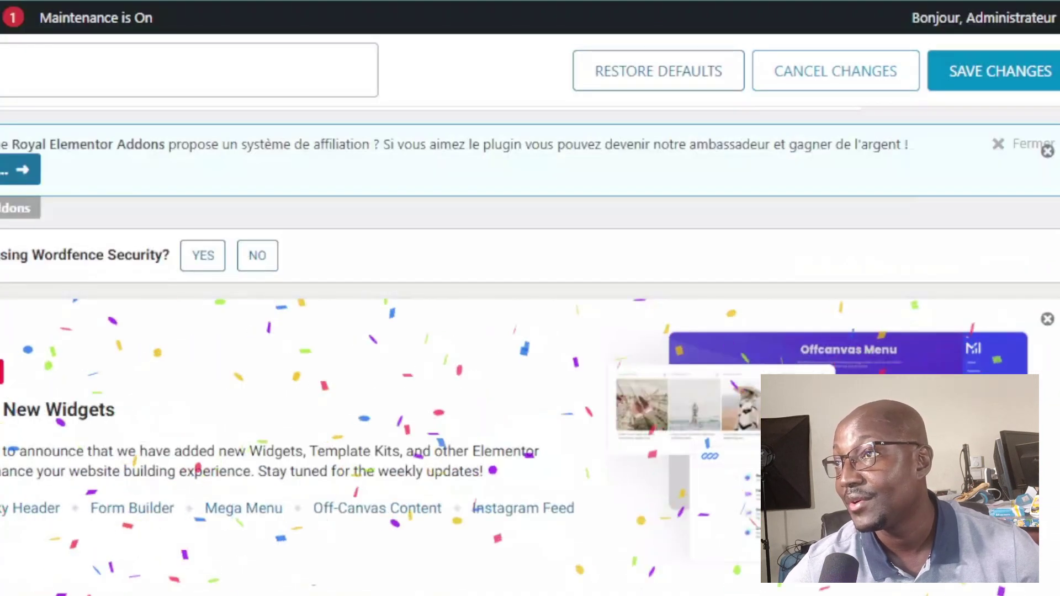
Translate the Wordfence options page into French
{"action": "right_click", "coordinate": [587, 234]}
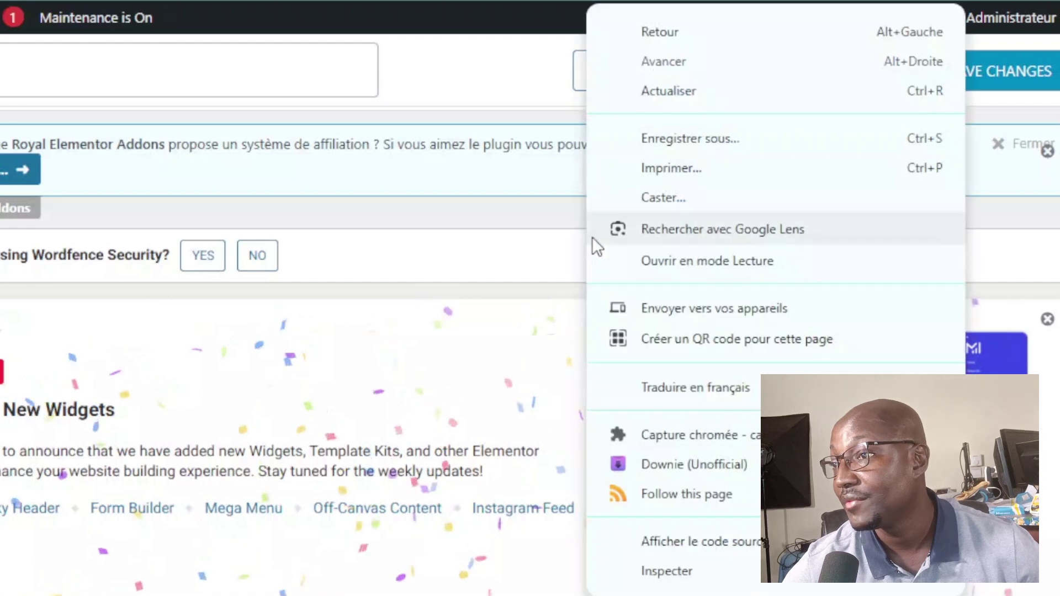
{"action": "left_click", "coordinate": [717, 387]}
{"action": "scroll", "coordinate": [498, 429], "scroll_direction": "down", "scroll_amount": 4}
{"action": "scroll", "coordinate": [498, 429], "scroll_direction": "down", "scroll_amount": 15}
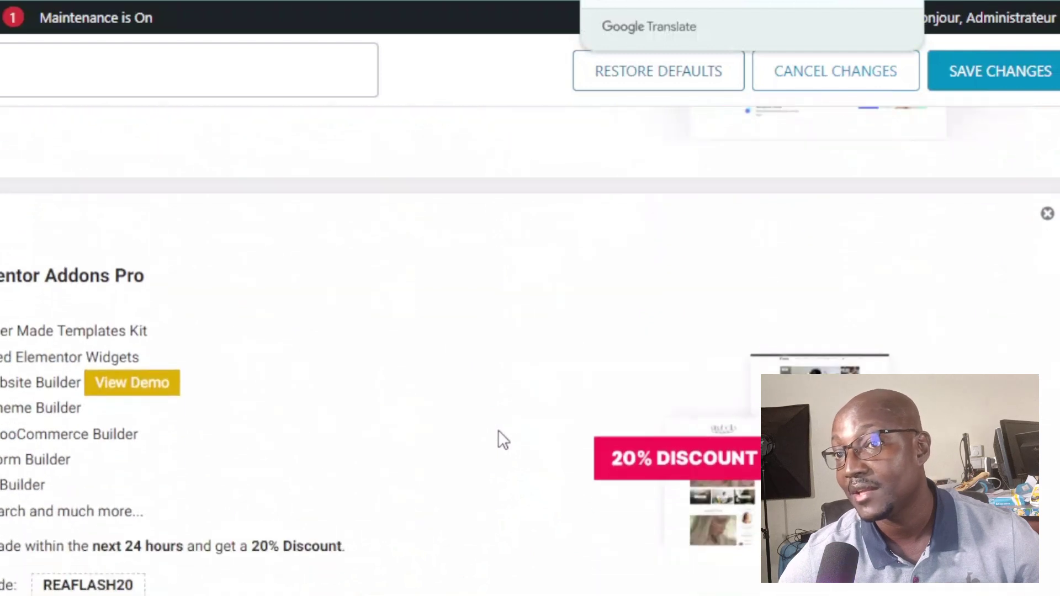
Examine the Wordfence display customization, general and dashboard notification options on the translated page
{"action": "scroll", "coordinate": [585, 481], "scroll_direction": "up", "scroll_amount": 4}
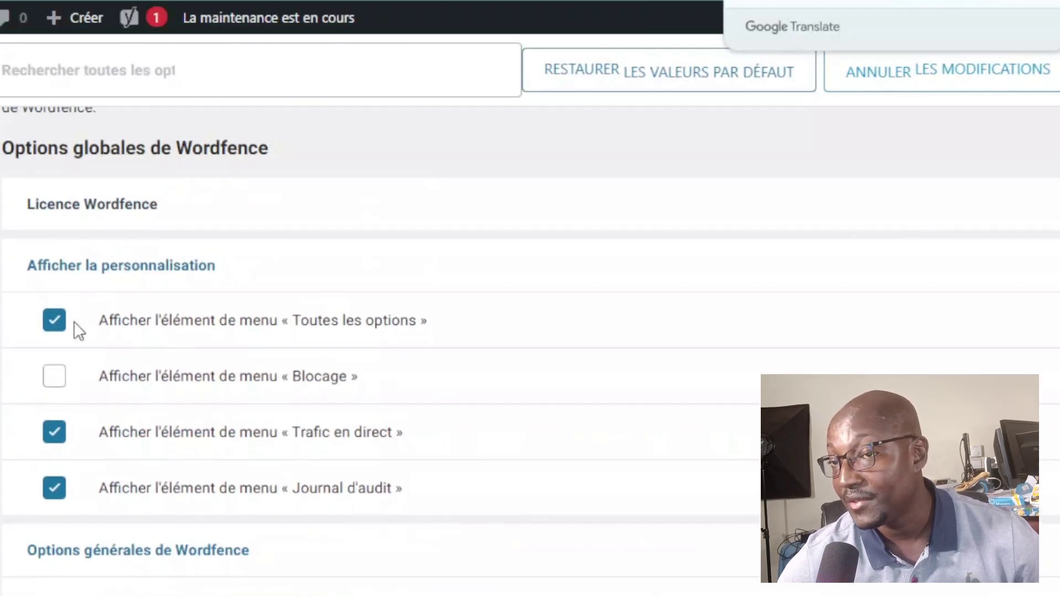
{"action": "scroll", "coordinate": [237, 393], "scroll_direction": "down", "scroll_amount": 2}
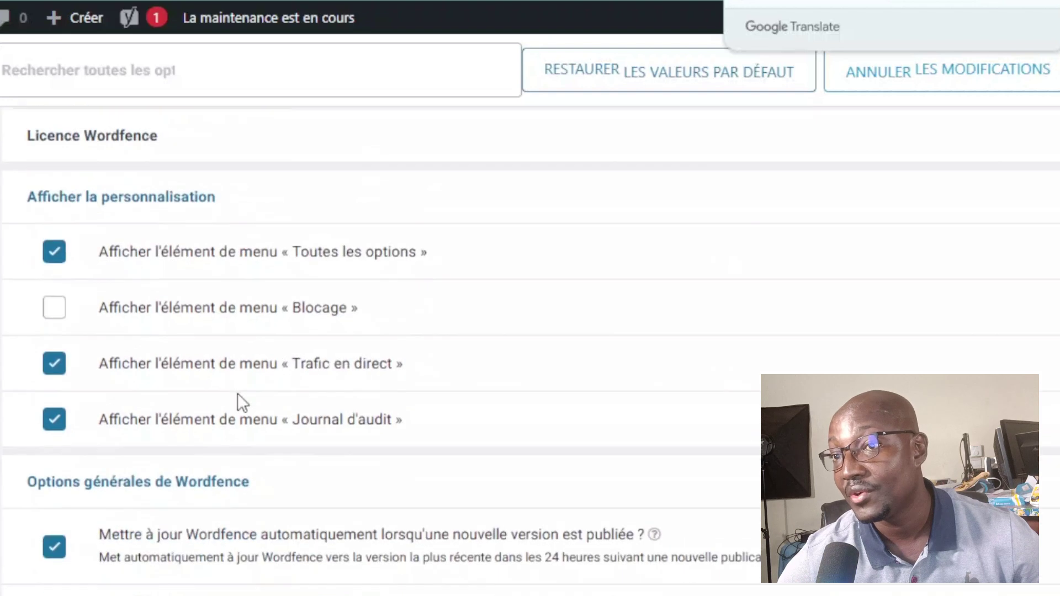
{"action": "scroll", "coordinate": [323, 287], "scroll_direction": "down", "scroll_amount": 6}
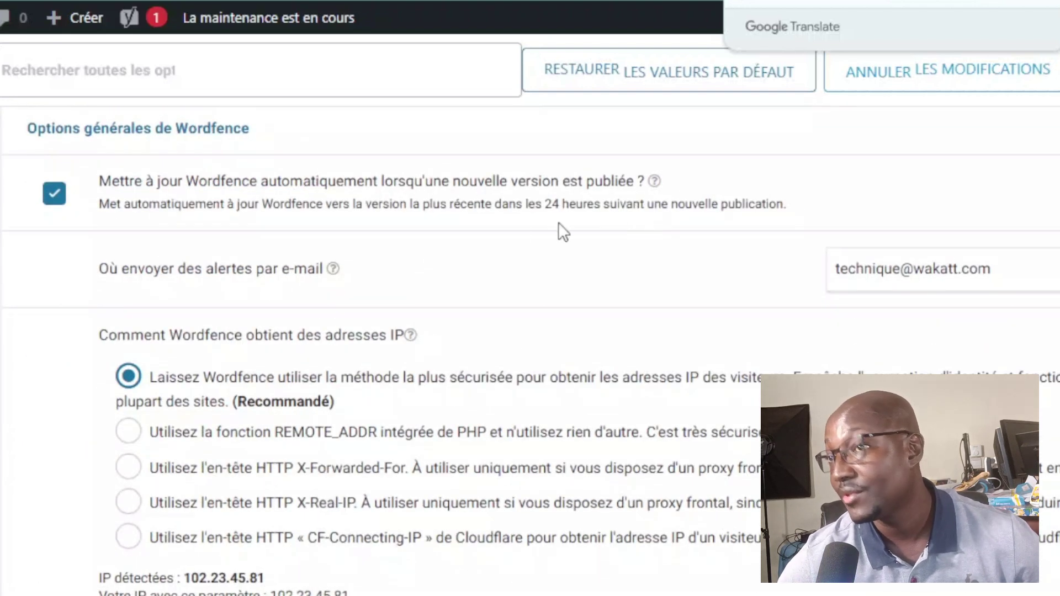
{"action": "scroll", "coordinate": [374, 243], "scroll_direction": "down", "scroll_amount": 2}
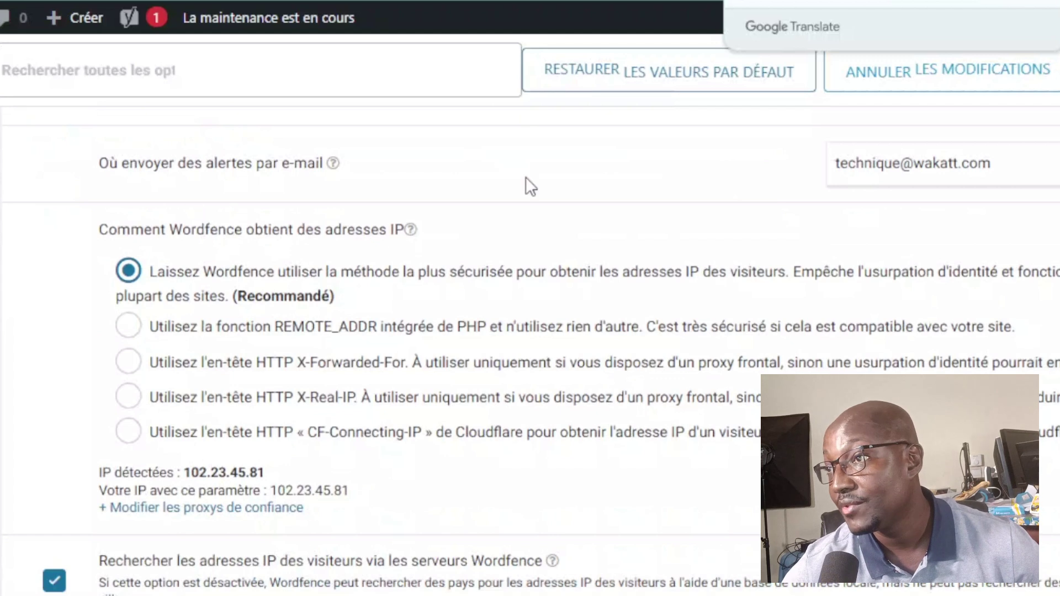
{"action": "scroll", "coordinate": [302, 213], "scroll_direction": "down", "scroll_amount": 2}
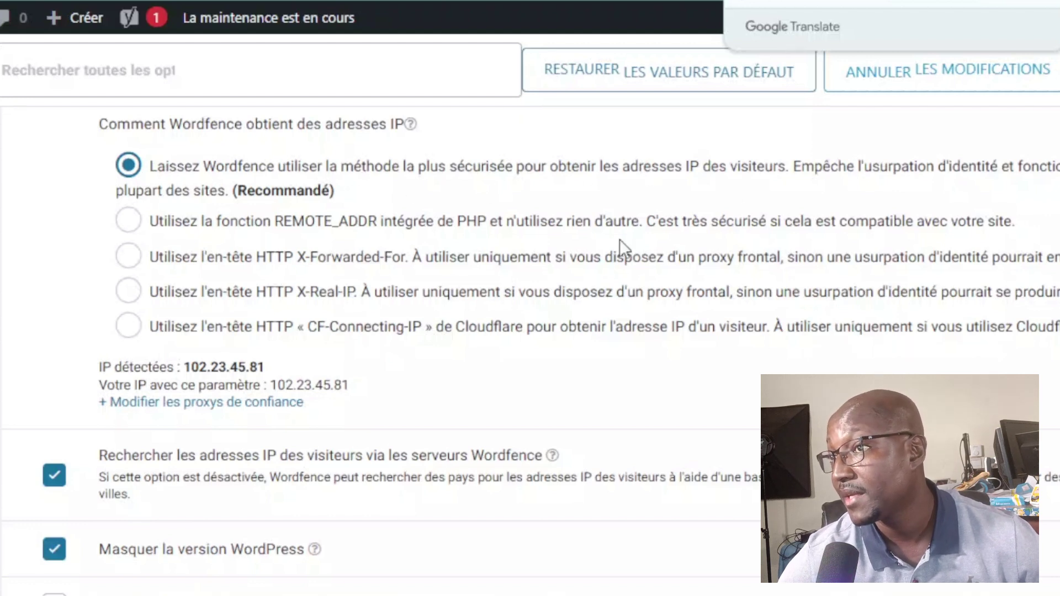
{"action": "scroll", "coordinate": [753, 213], "scroll_direction": "down", "scroll_amount": 5}
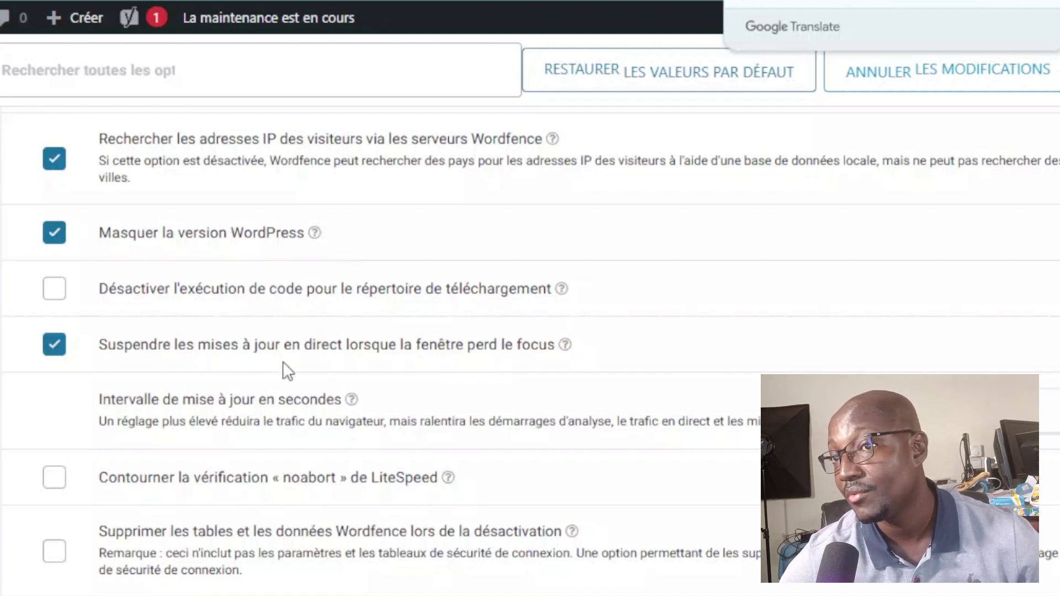
{"action": "scroll", "coordinate": [282, 365], "scroll_direction": "down", "scroll_amount": 2}
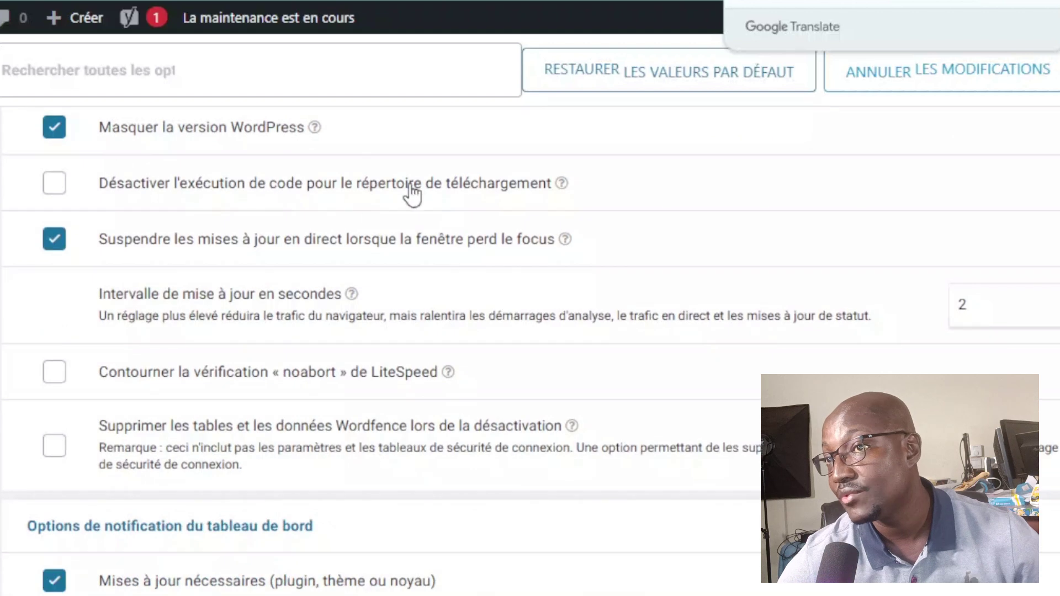
{"action": "scroll", "coordinate": [359, 315], "scroll_direction": "down", "scroll_amount": 4}
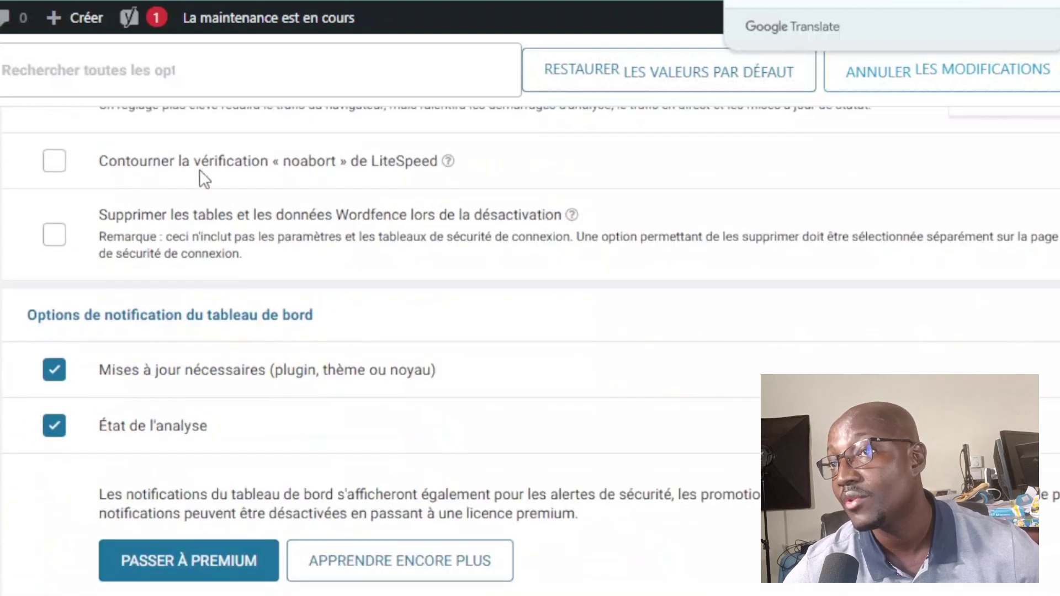
{"action": "scroll", "coordinate": [309, 276], "scroll_direction": "down", "scroll_amount": 4}
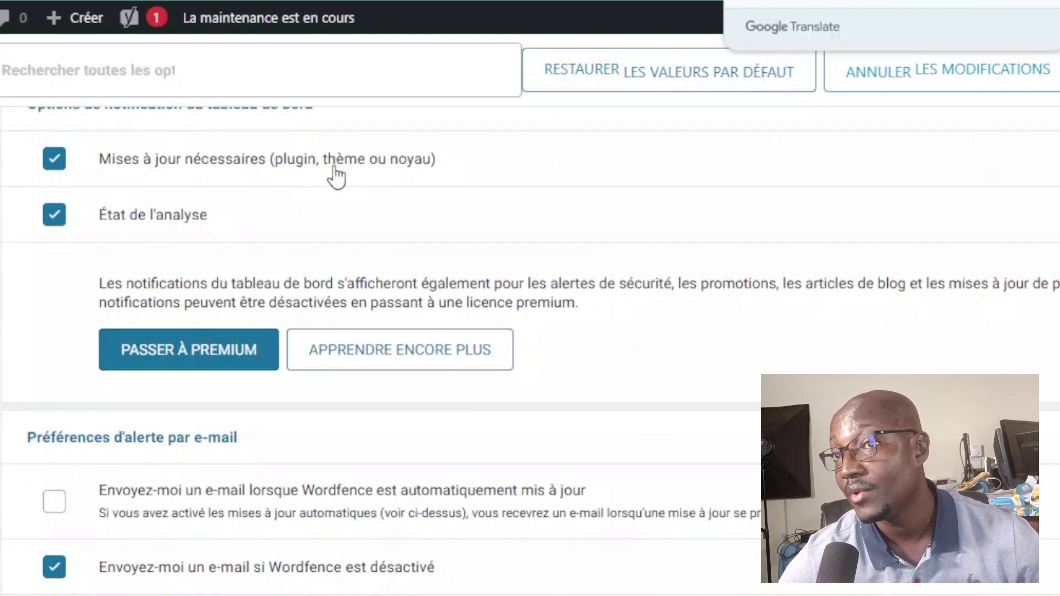
Review the email alert preferences (Préférences d'alerte par e-mail), down to the maximum number of alerts per hour
{"action": "scroll", "coordinate": [163, 198], "scroll_direction": "down", "scroll_amount": 5}
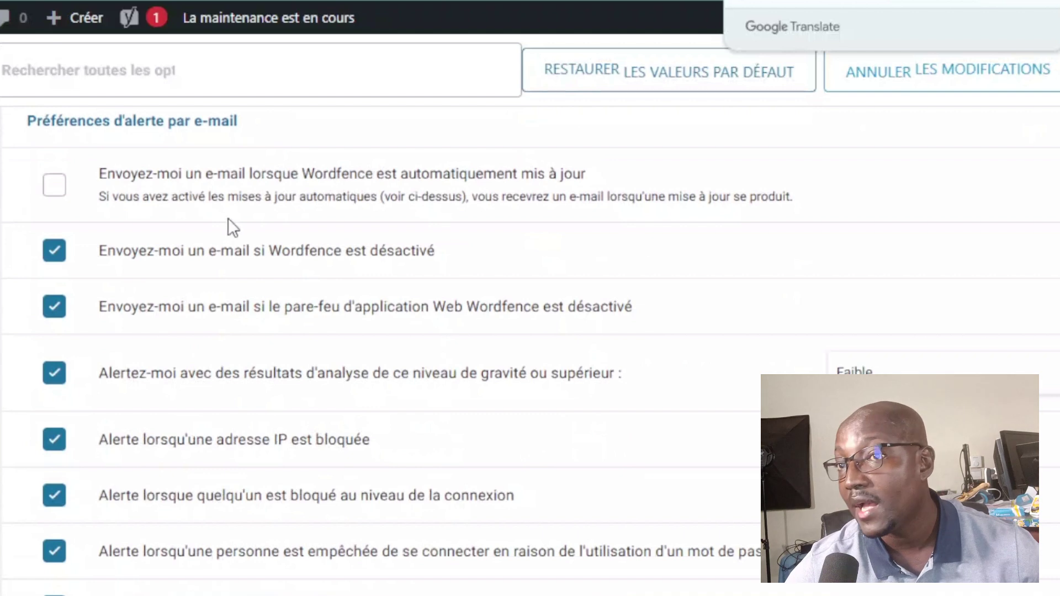
{"action": "scroll", "coordinate": [217, 262], "scroll_direction": "down", "scroll_amount": 3}
{"action": "scroll", "coordinate": [217, 265], "scroll_direction": "down", "scroll_amount": 8}
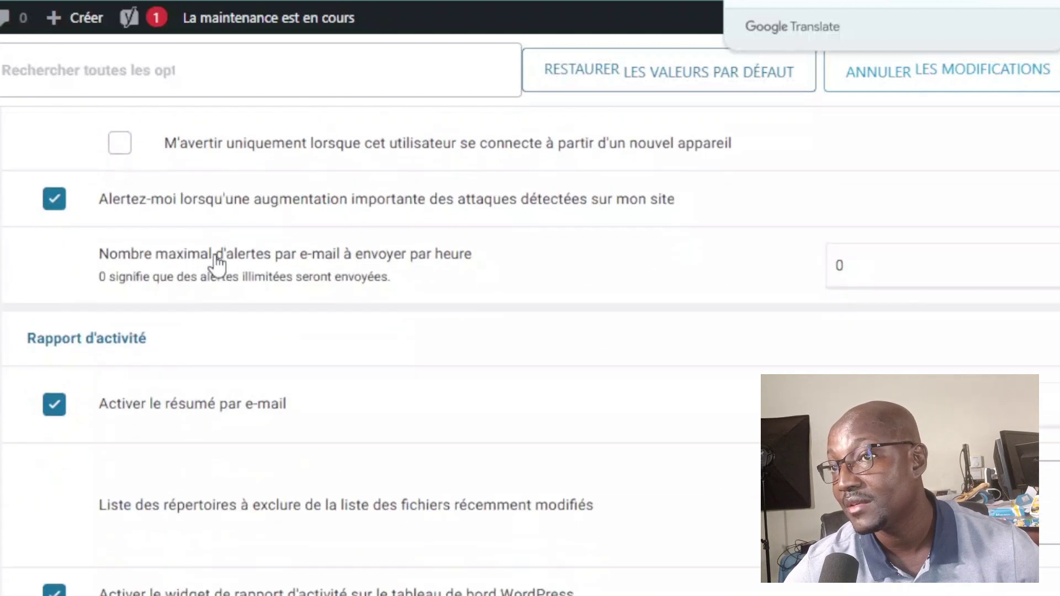
{"action": "scroll", "coordinate": [217, 265], "scroll_direction": "down", "scroll_amount": 3}
{"action": "scroll", "coordinate": [217, 265], "scroll_direction": "up", "scroll_amount": 4}
Review the activity report settings (Rapport d'activité) and view the frequency choices for the email summary without changing them
{"action": "scroll", "coordinate": [217, 265], "scroll_direction": "down", "scroll_amount": 6}
{"action": "scroll", "coordinate": [217, 265], "scroll_direction": "down", "scroll_amount": 1}
{"action": "scroll", "coordinate": [217, 264], "scroll_direction": "up", "scroll_amount": 1}
{"action": "scroll", "coordinate": [234, 230], "scroll_direction": "up", "scroll_amount": 2}
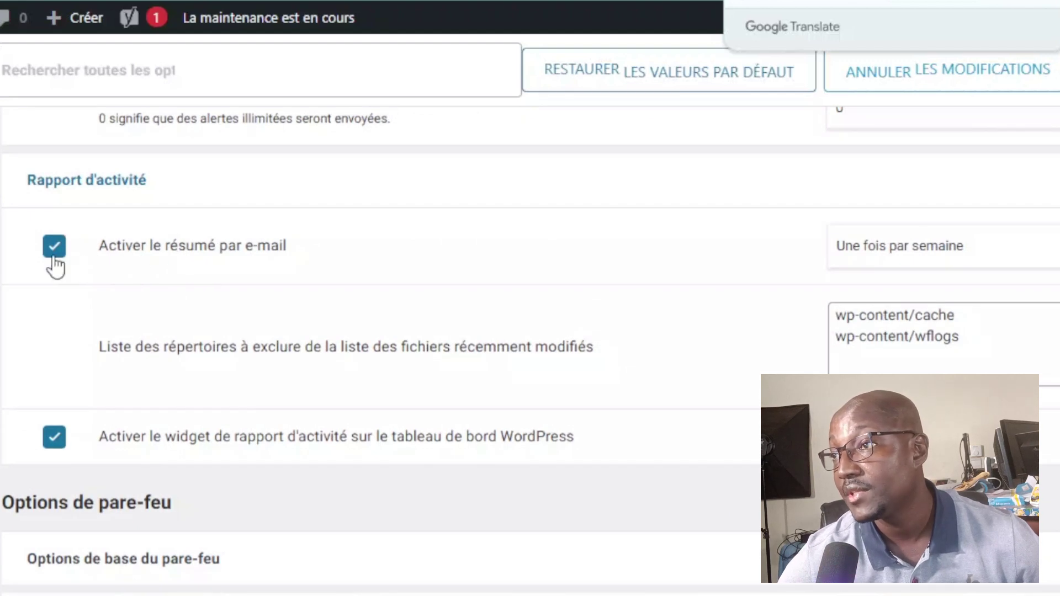
{"action": "left_click", "coordinate": [1052, 255]}
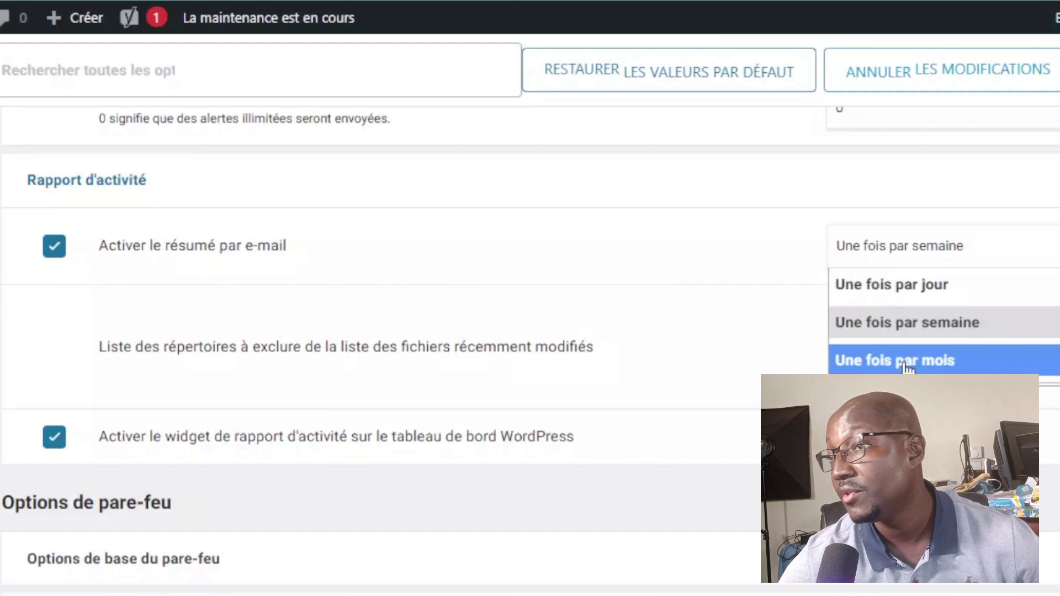
{"action": "left_click", "coordinate": [164, 286]}
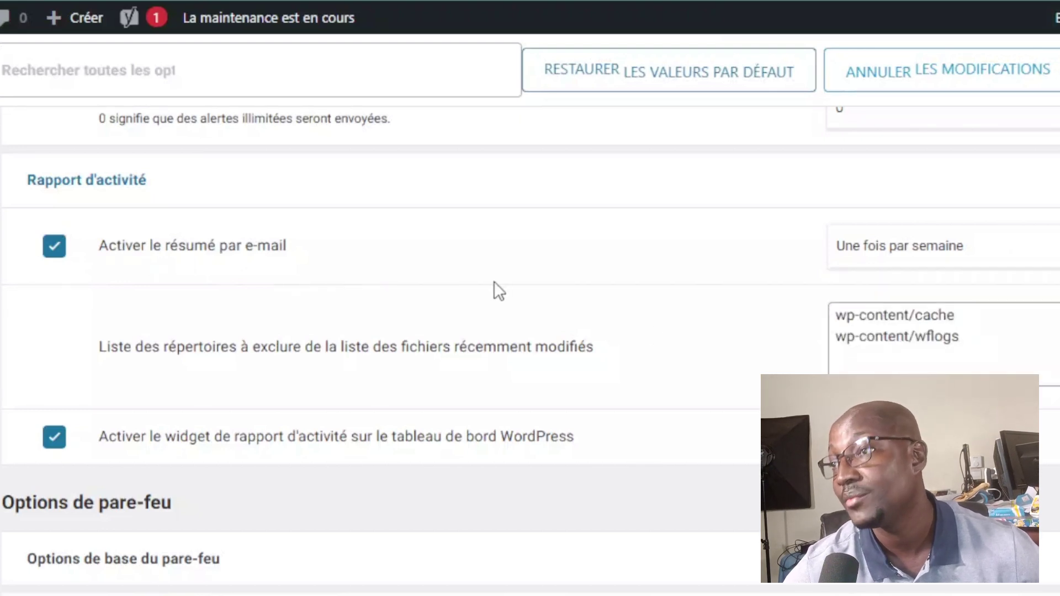
Look through the advanced firewall options (Options avancées du pare-feu), including the authorized services and the firewall rules list
{"action": "scroll", "coordinate": [492, 284], "scroll_direction": "down", "scroll_amount": 2}
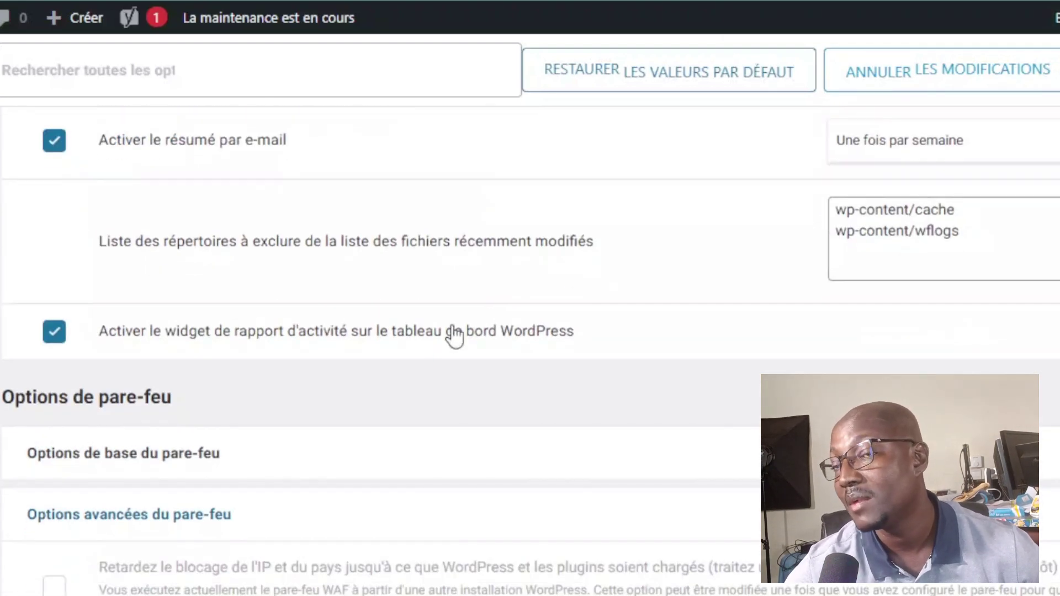
{"action": "scroll", "coordinate": [300, 362], "scroll_direction": "down", "scroll_amount": 4}
{"action": "scroll", "coordinate": [300, 364], "scroll_direction": "down", "scroll_amount": 15}
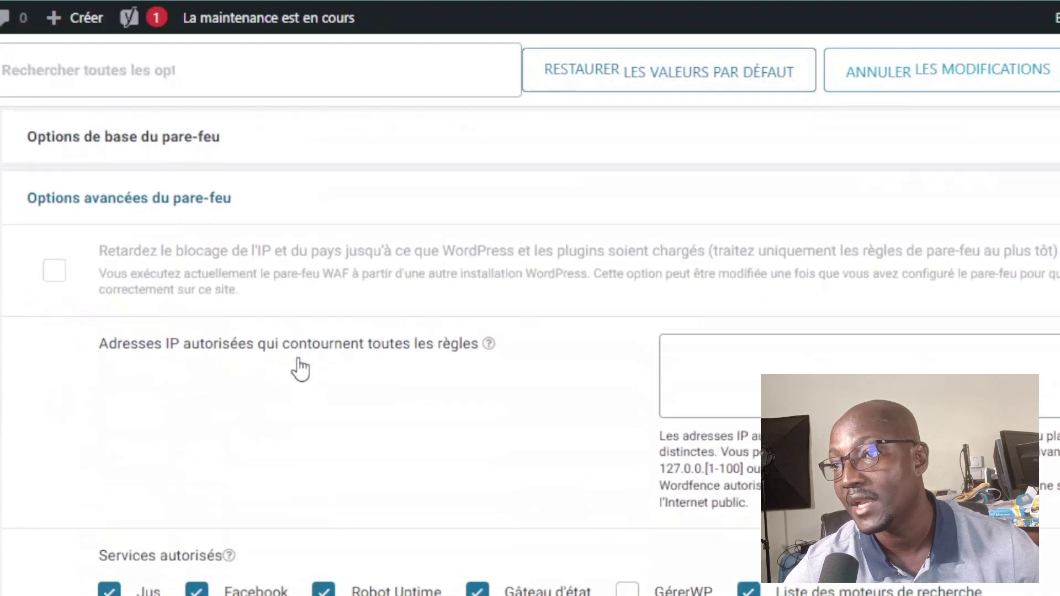
{"action": "scroll", "coordinate": [301, 364], "scroll_direction": "down", "scroll_amount": 16}
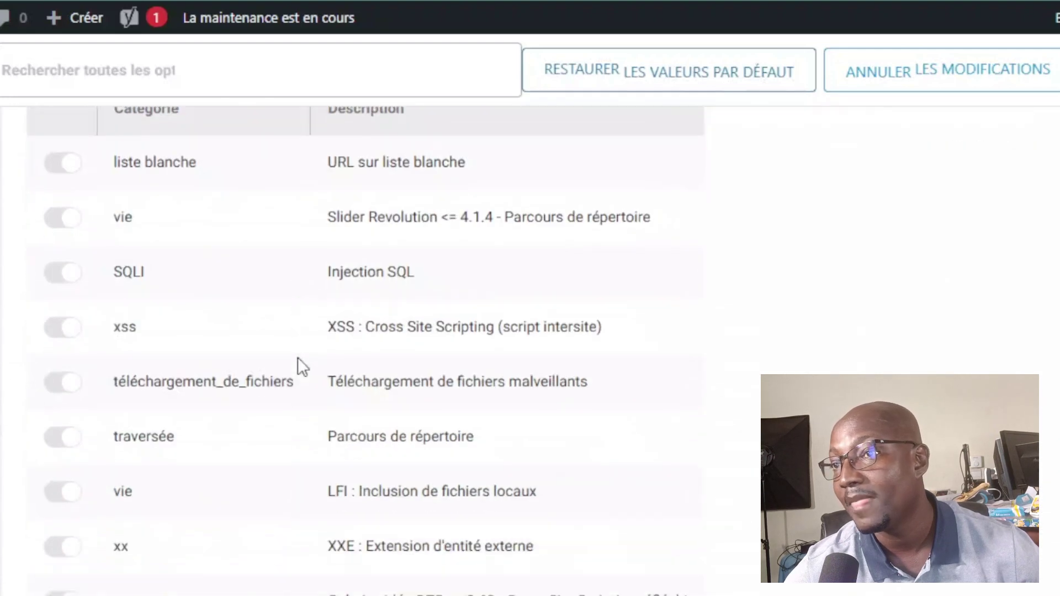
{"action": "scroll", "coordinate": [297, 356], "scroll_direction": "down", "scroll_amount": 1}
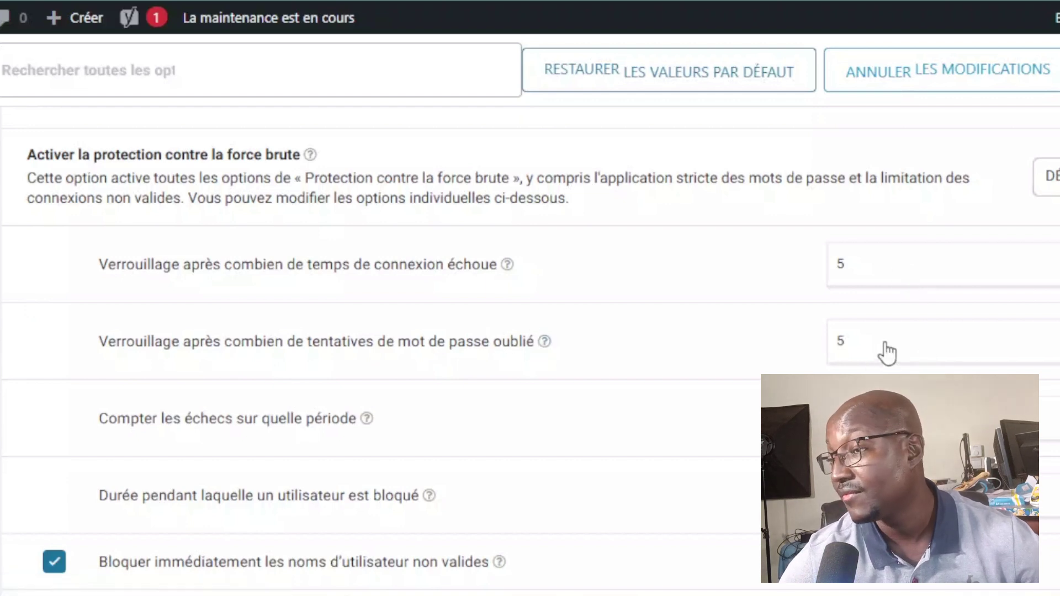
Inspect the brute force protection settings, viewing the choices for failed-login lockout and lockout duration without changing them
{"action": "scroll", "coordinate": [887, 338], "scroll_direction": "down", "scroll_amount": 2}
{"action": "left_click", "coordinate": [931, 177]}
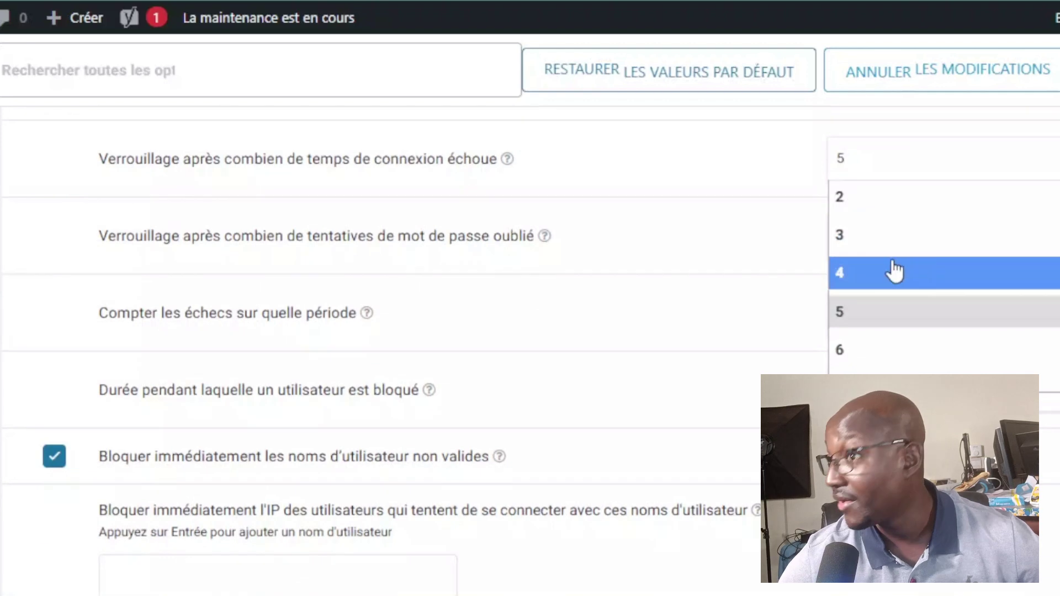
{"action": "left_click", "coordinate": [759, 241]}
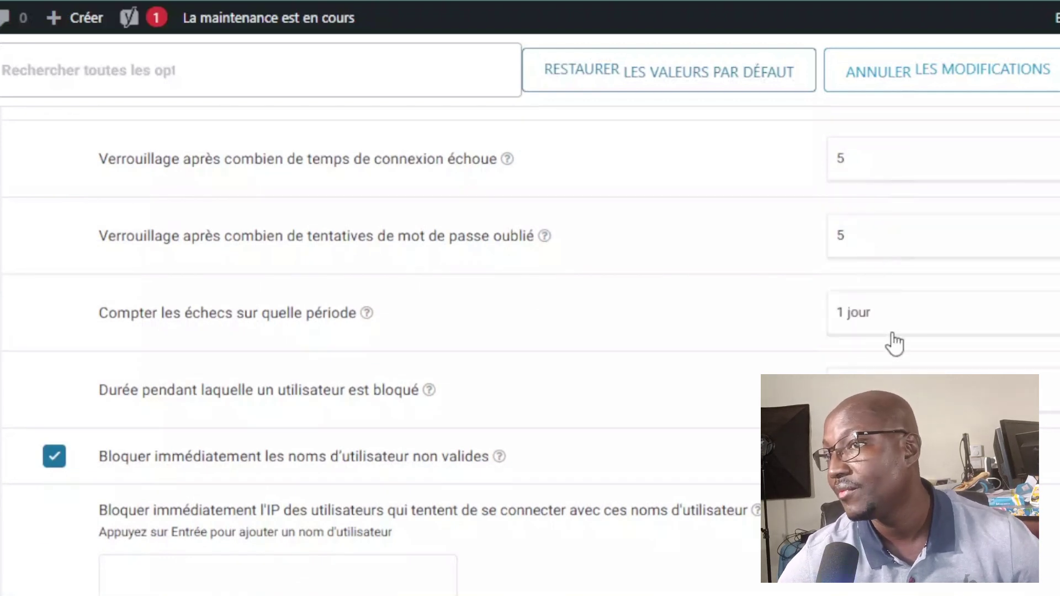
{"action": "scroll", "coordinate": [889, 343], "scroll_direction": "down", "scroll_amount": 2}
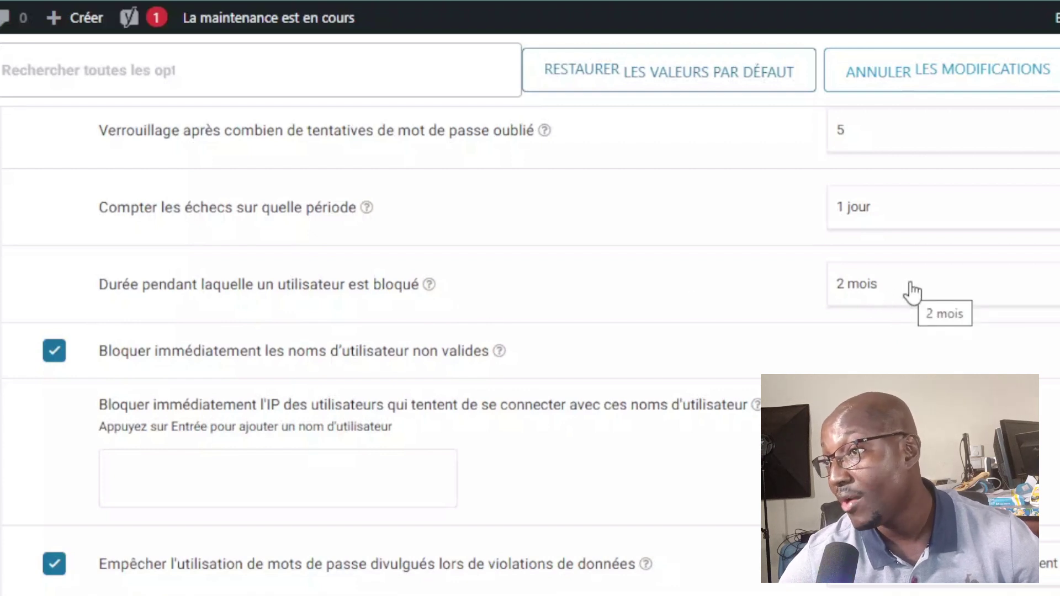
{"action": "scroll", "coordinate": [908, 295], "scroll_direction": "down", "scroll_amount": 2}
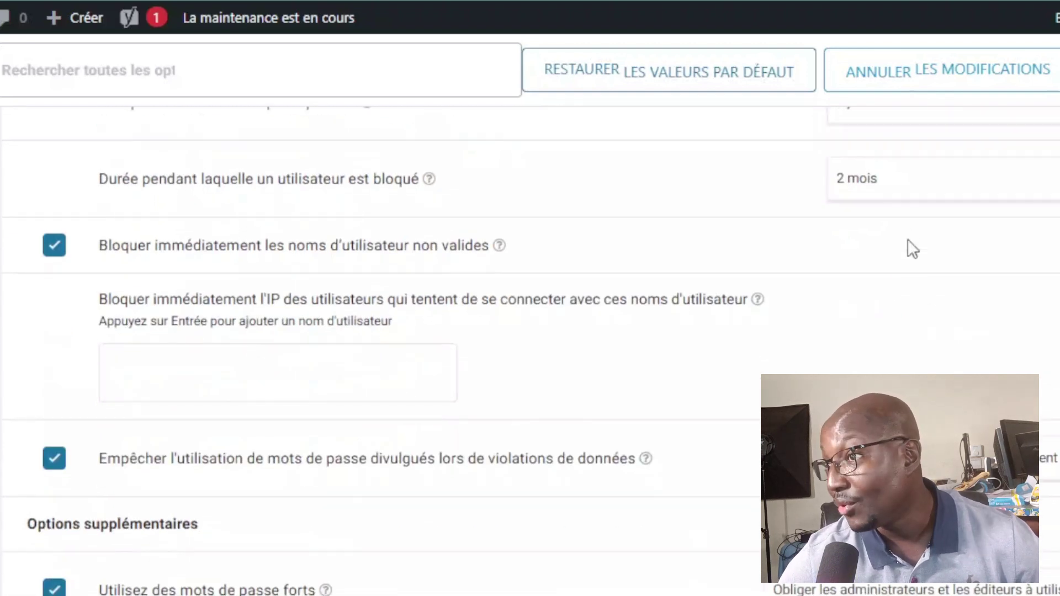
{"action": "left_click", "coordinate": [893, 188]}
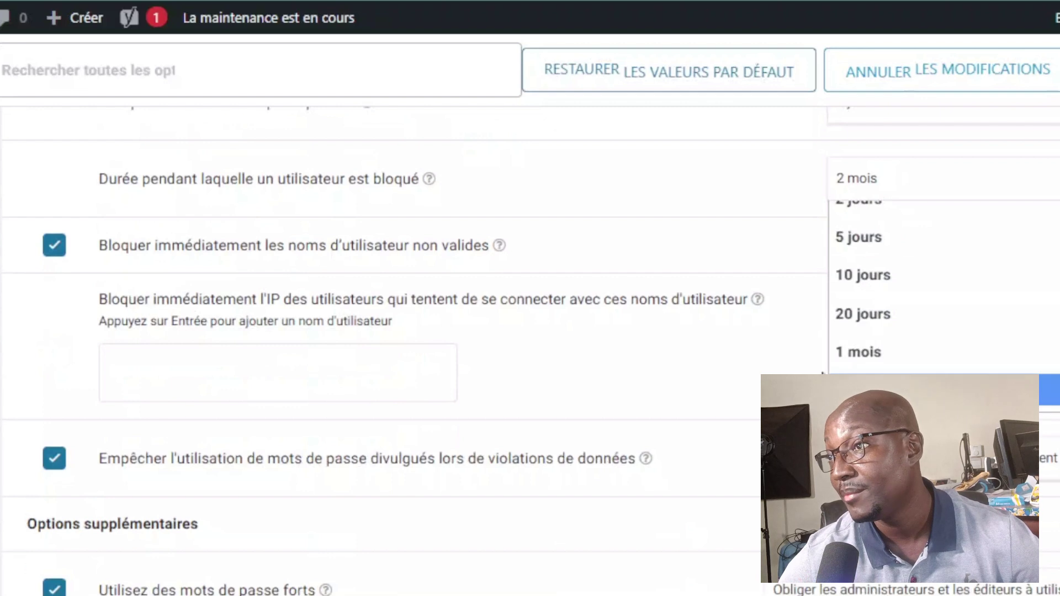
{"action": "key", "text": "Escape"}
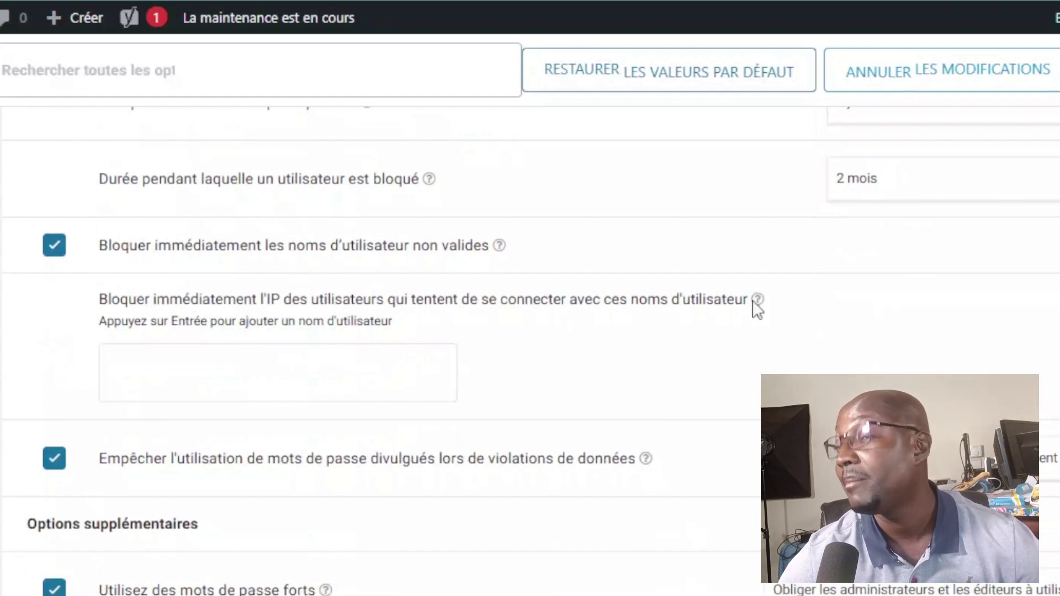
Review the invalid-username blocking, leaked-password prevention and additional brute force options (Options supplémentaires) down to the end of that section
{"action": "scroll", "coordinate": [490, 317], "scroll_direction": "down", "scroll_amount": 1}
{"action": "scroll", "coordinate": [490, 317], "scroll_direction": "down", "scroll_amount": 2}
{"action": "scroll", "coordinate": [491, 317], "scroll_direction": "up", "scroll_amount": 3}
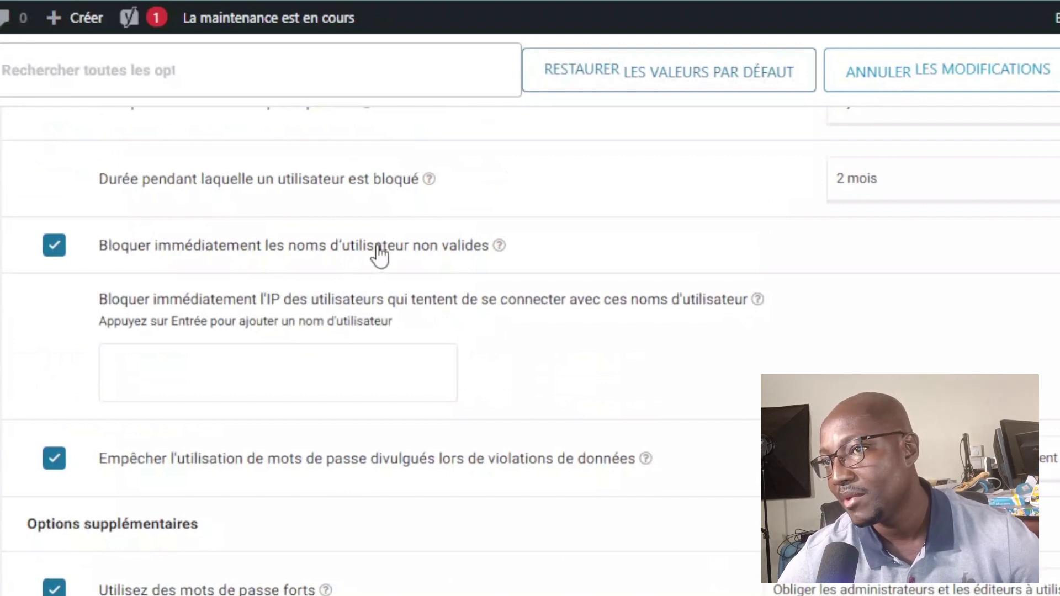
{"action": "scroll", "coordinate": [587, 301], "scroll_direction": "down", "scroll_amount": 2}
{"action": "scroll", "coordinate": [386, 362], "scroll_direction": "down", "scroll_amount": 8}
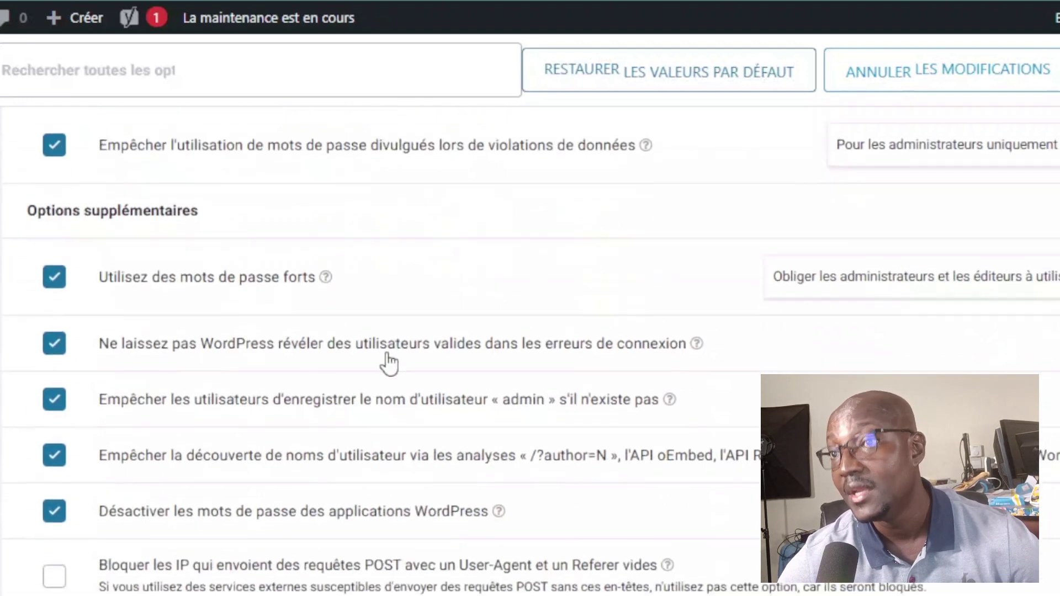
{"action": "scroll", "coordinate": [307, 305], "scroll_direction": "up", "scroll_amount": 4}
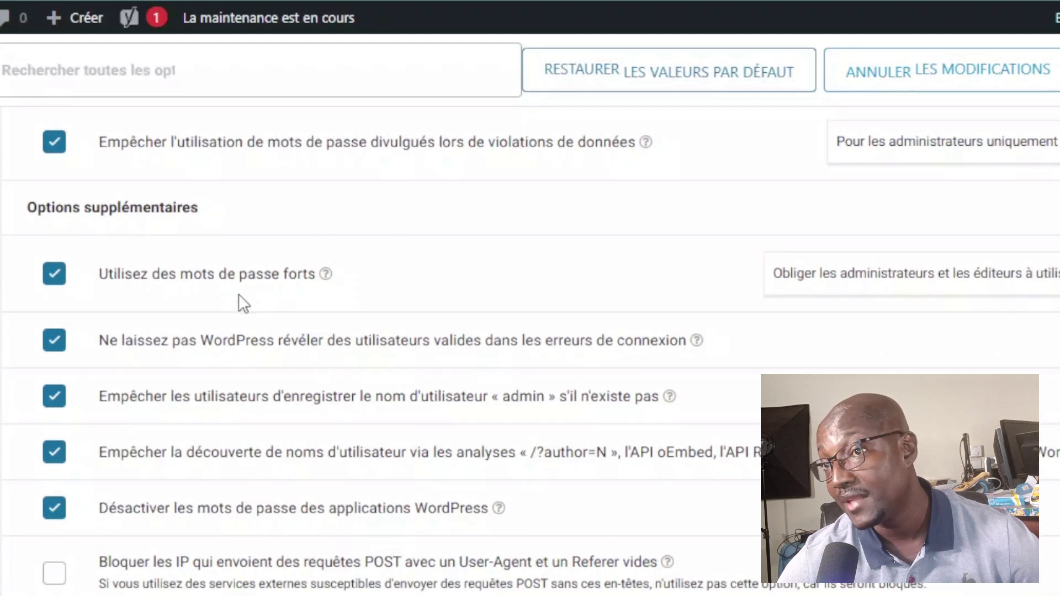
{"action": "scroll", "coordinate": [378, 343], "scroll_direction": "down", "scroll_amount": 15}
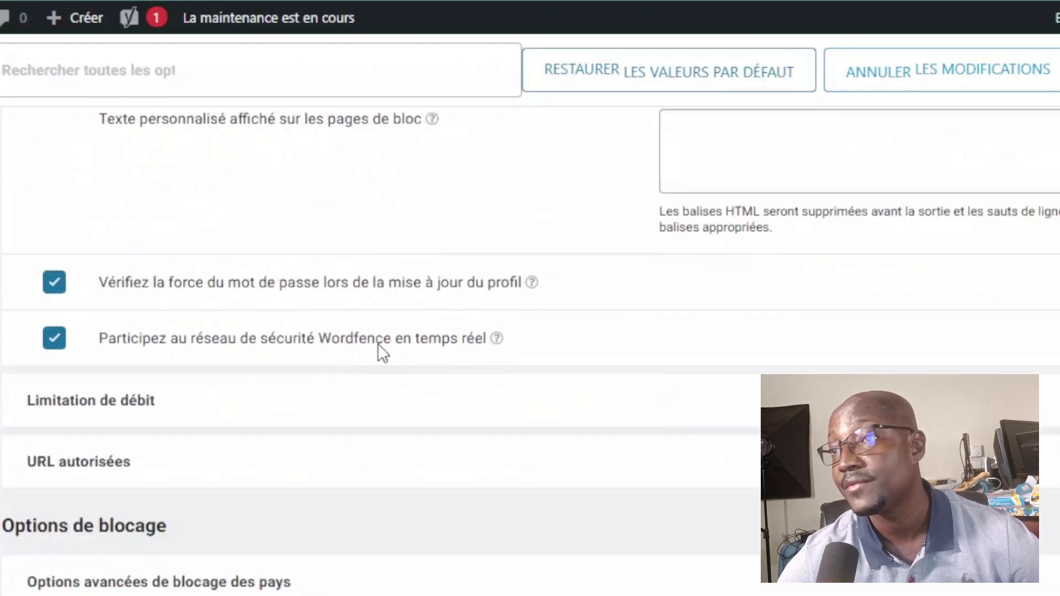
Expand the scan schedule section (Planification de l'analyse) and review its settings and the tool options down to the page end
{"action": "scroll", "coordinate": [320, 386], "scroll_direction": "up", "scroll_amount": 10}
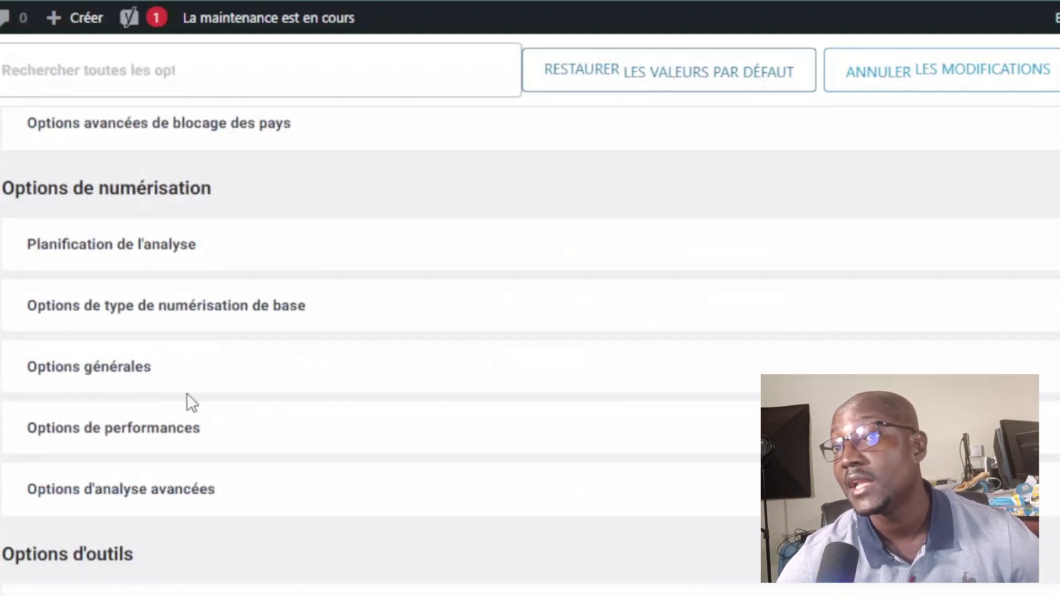
{"action": "scroll", "coordinate": [187, 434], "scroll_direction": "down", "scroll_amount": 2}
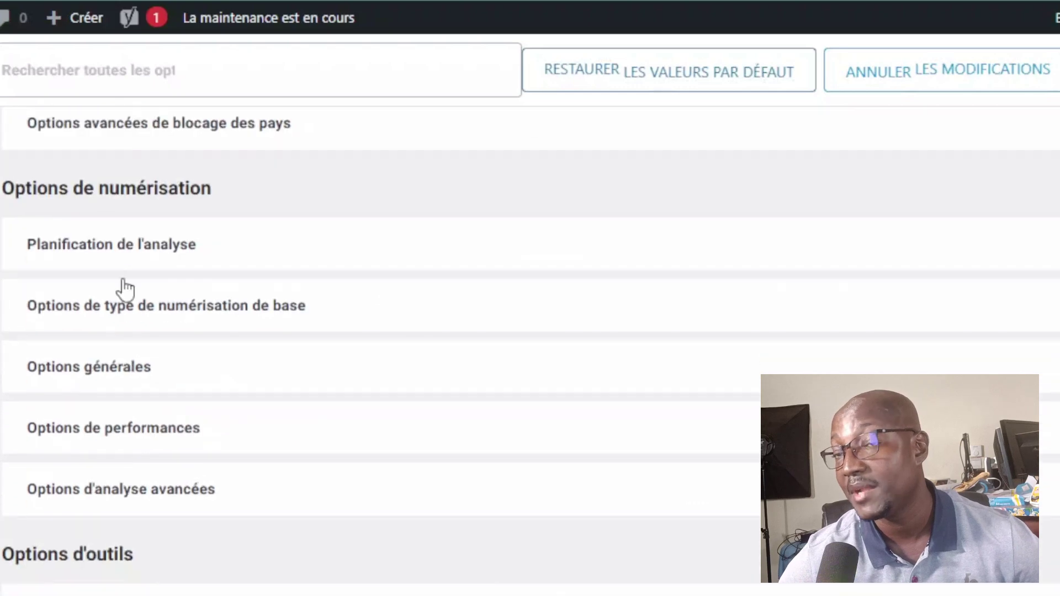
{"action": "left_click", "coordinate": [160, 249]}
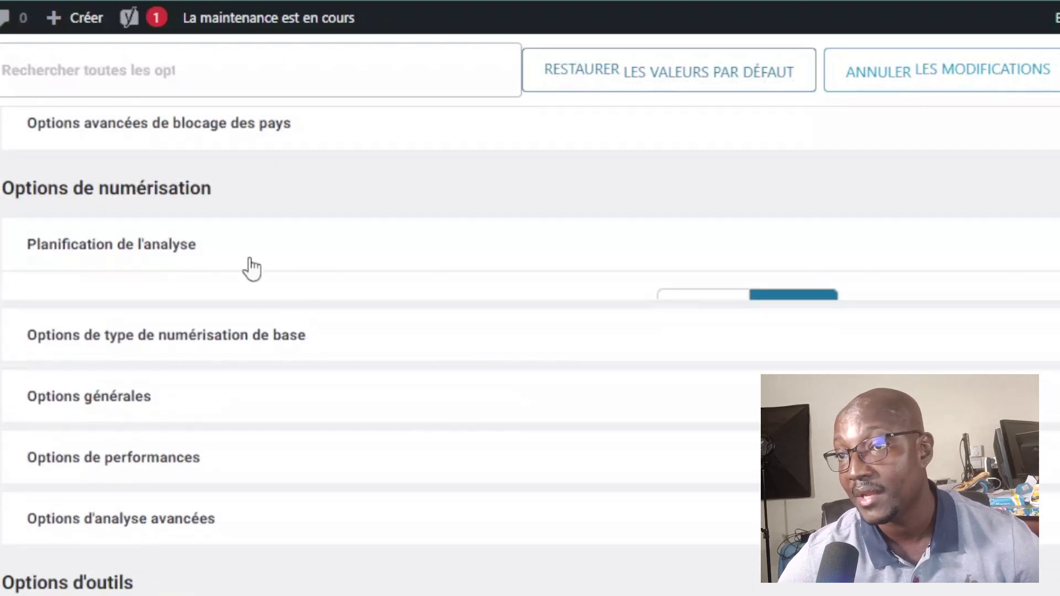
{"action": "scroll", "coordinate": [157, 251], "scroll_direction": "down", "scroll_amount": 2}
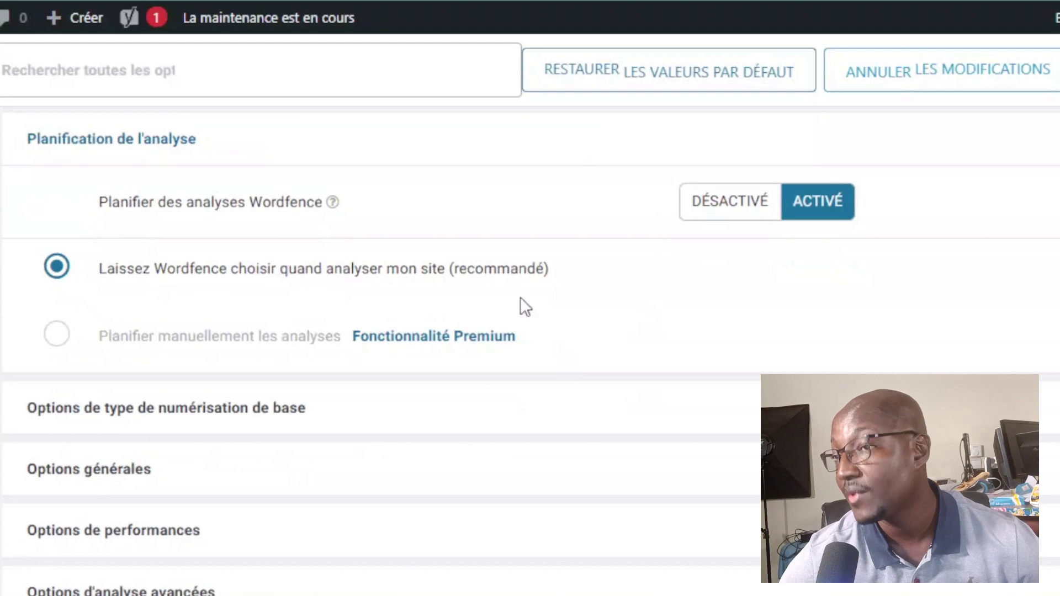
{"action": "scroll", "coordinate": [524, 331], "scroll_direction": "down", "scroll_amount": 4}
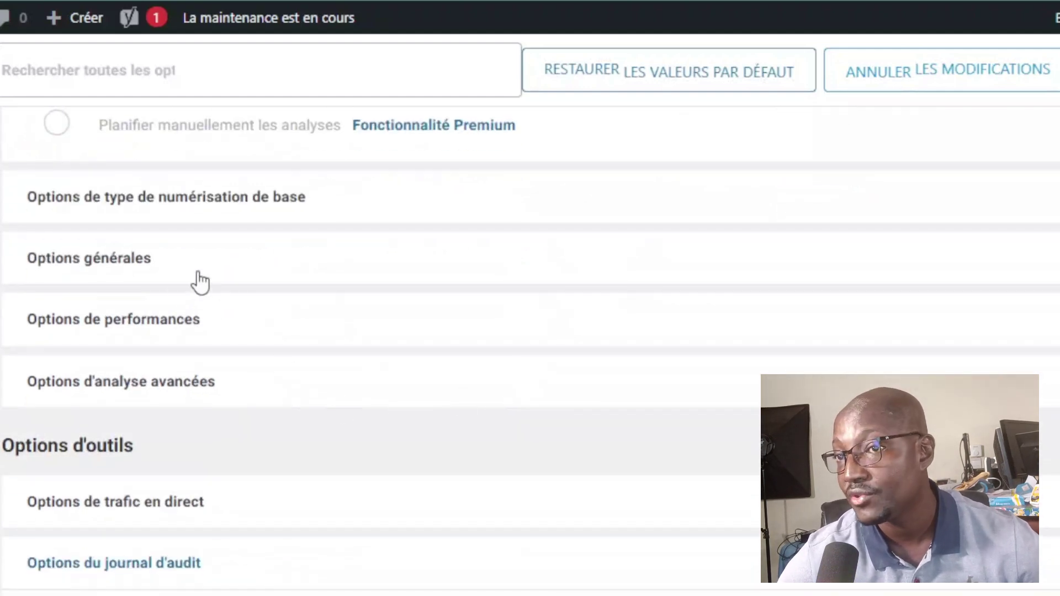
{"action": "scroll", "coordinate": [353, 444], "scroll_direction": "down", "scroll_amount": 8}
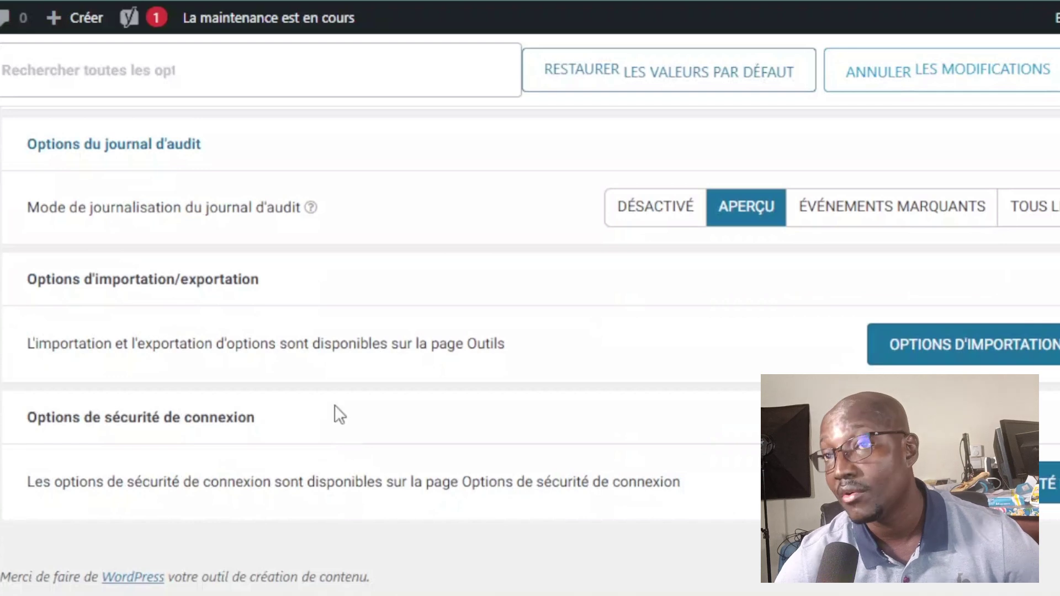
{"action": "scroll", "coordinate": [332, 404], "scroll_direction": "up", "scroll_amount": 8}
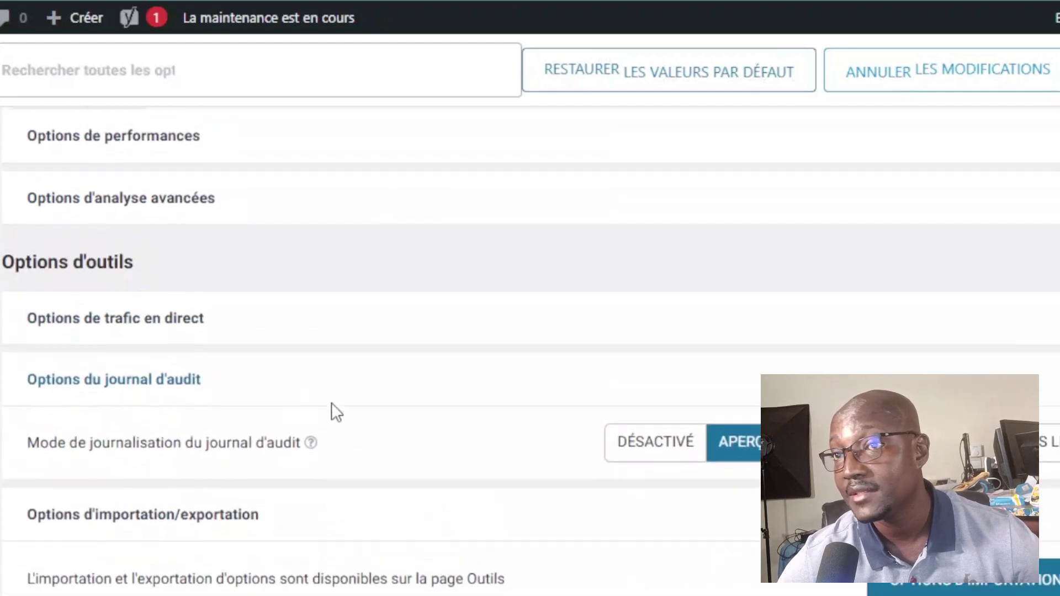
Look back over the scan scheduling, blocking, brute force protection and advanced firewall sections of the options page
{"action": "scroll", "coordinate": [334, 414], "scroll_direction": "up", "scroll_amount": 8}
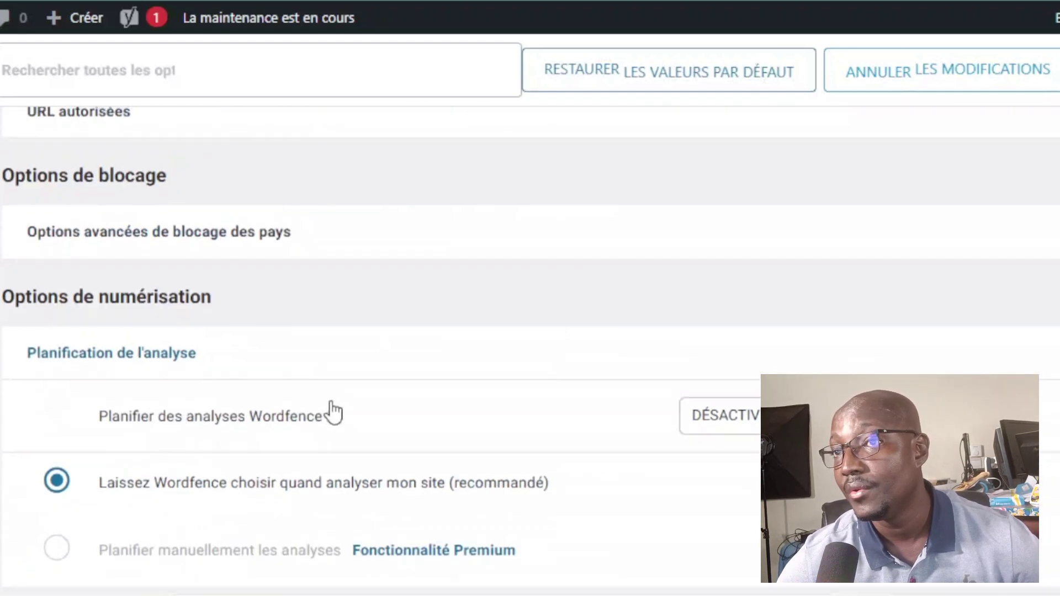
{"action": "scroll", "coordinate": [331, 414], "scroll_direction": "down", "scroll_amount": 20}
{"action": "scroll", "coordinate": [332, 414], "scroll_direction": "up", "scroll_amount": 8}
{"action": "scroll", "coordinate": [332, 403], "scroll_direction": "up", "scroll_amount": 20}
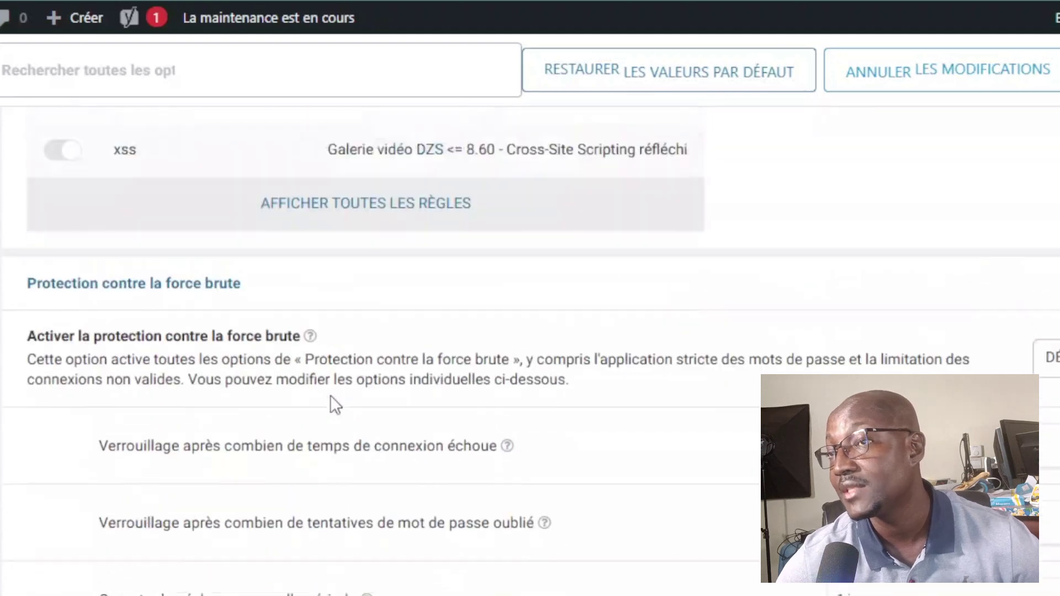
{"action": "scroll", "coordinate": [330, 395], "scroll_direction": "up", "scroll_amount": 10}
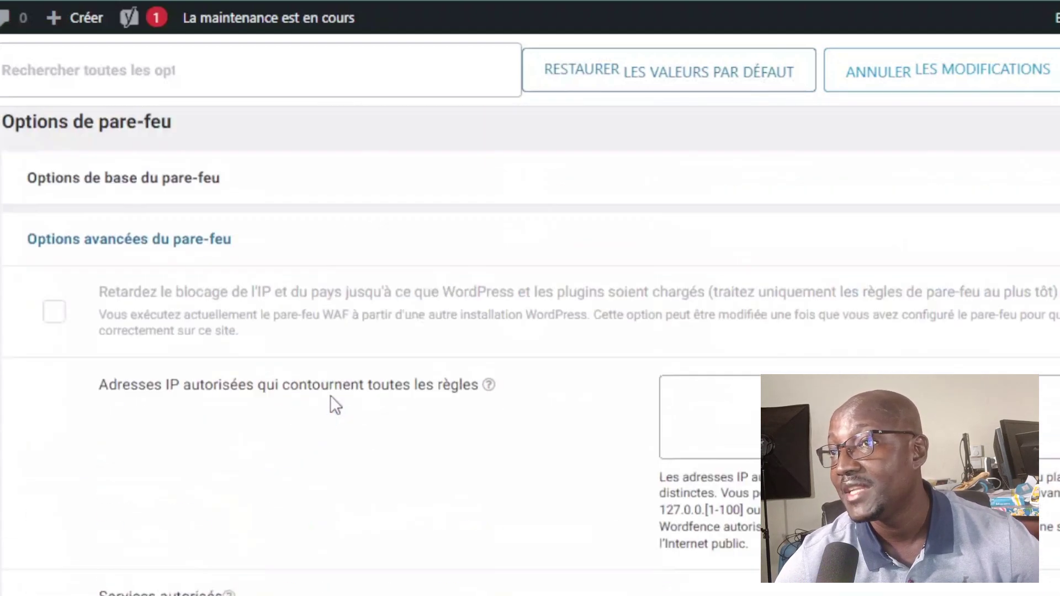
Review the e-mail alert preferences, dashboard notification options (Options de notification du tableau de bord) and activity report settings (Rapport d'activité)
{"action": "scroll", "coordinate": [330, 396], "scroll_direction": "down", "scroll_amount": 20}
{"action": "scroll", "coordinate": [331, 396], "scroll_direction": "up", "scroll_amount": 4}
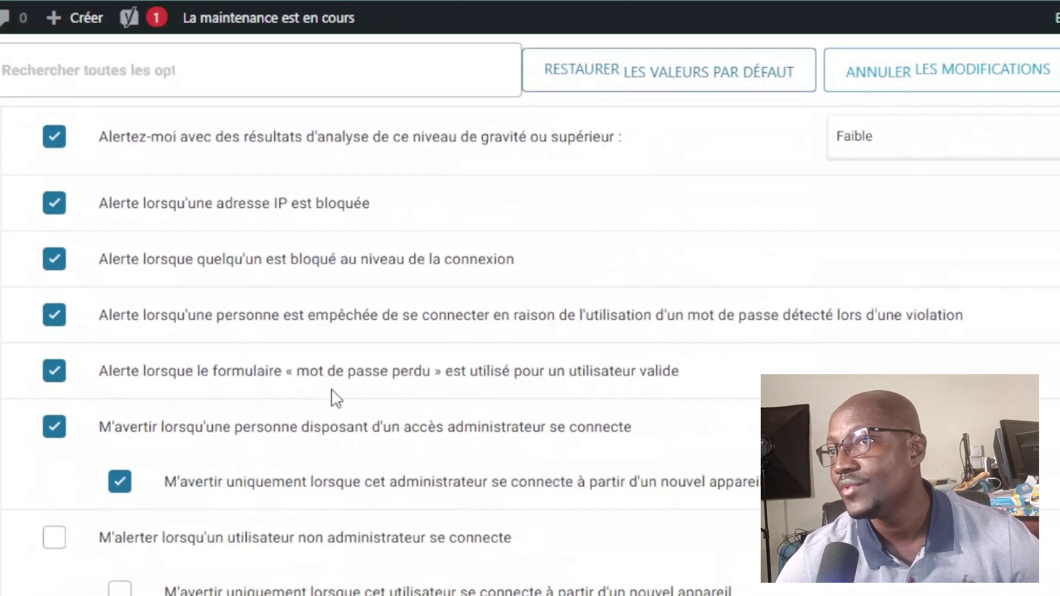
{"action": "scroll", "coordinate": [331, 390], "scroll_direction": "up", "scroll_amount": 12}
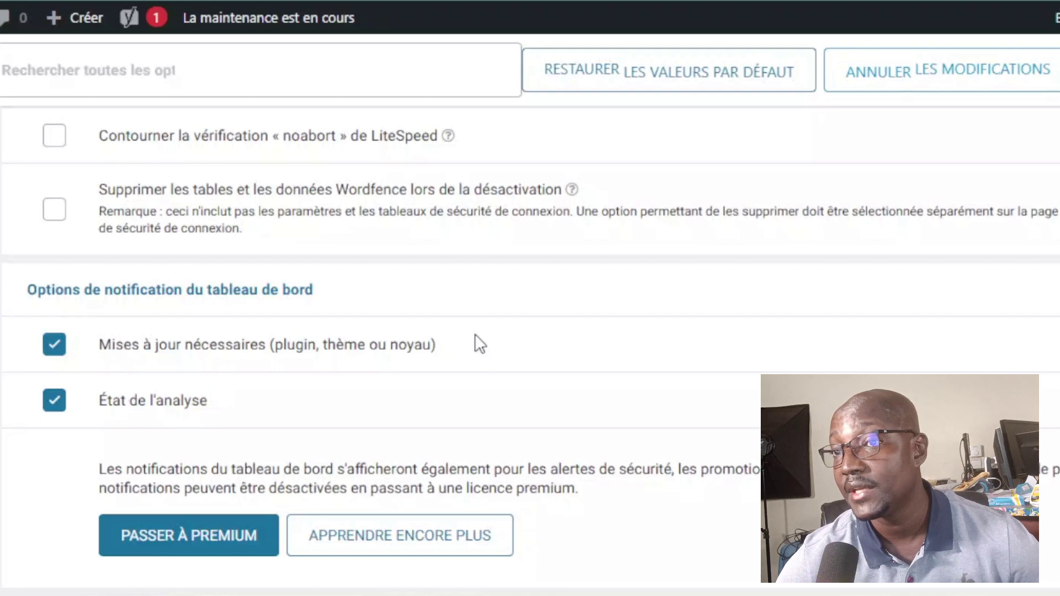
{"action": "scroll", "coordinate": [475, 334], "scroll_direction": "down", "scroll_amount": 10}
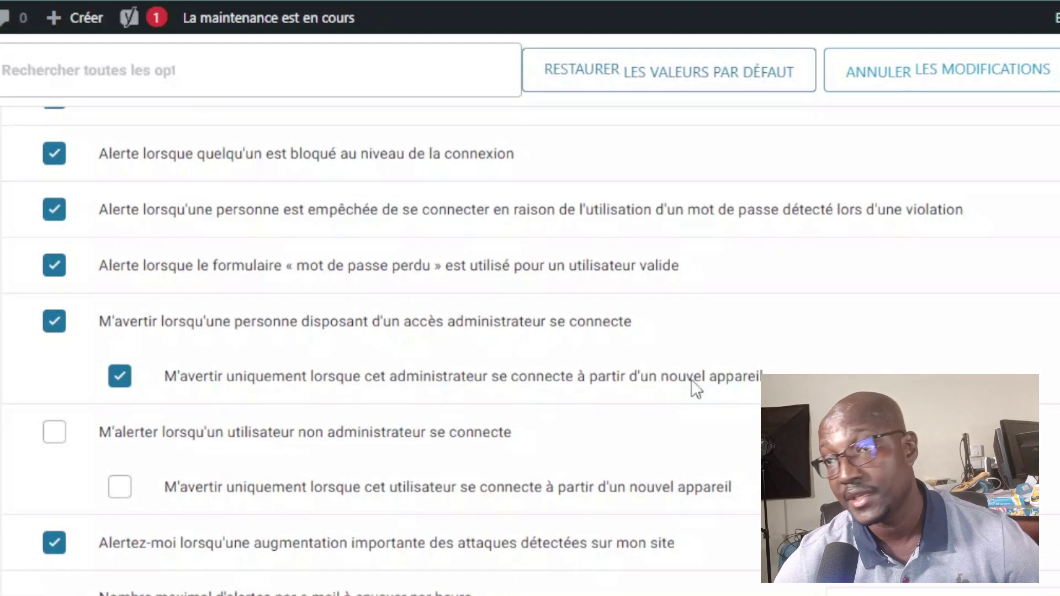
{"action": "scroll", "coordinate": [525, 401], "scroll_direction": "down", "scroll_amount": 4}
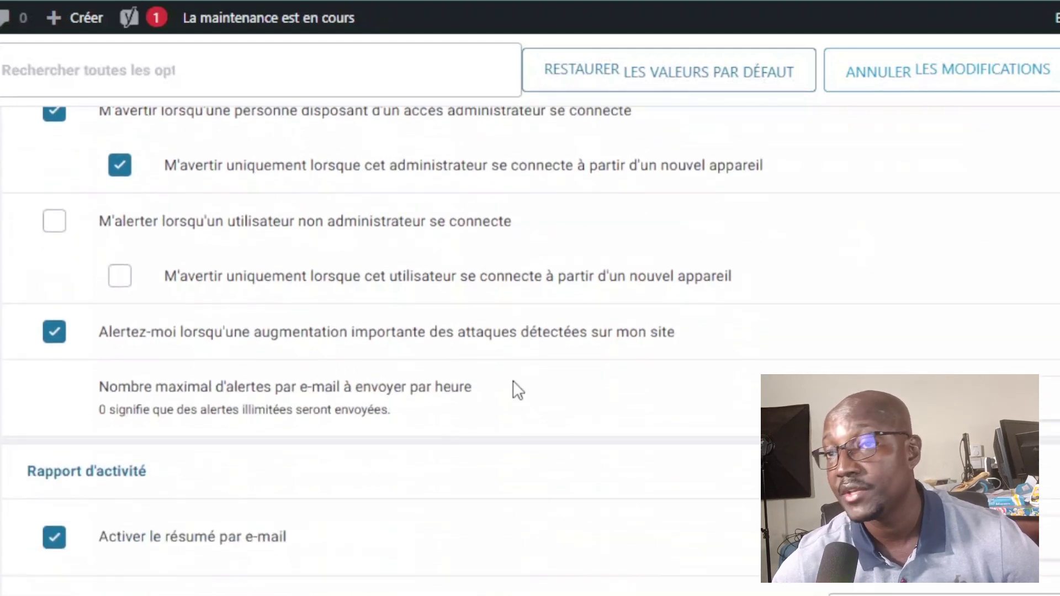
{"action": "scroll", "coordinate": [505, 382], "scroll_direction": "down", "scroll_amount": 11}
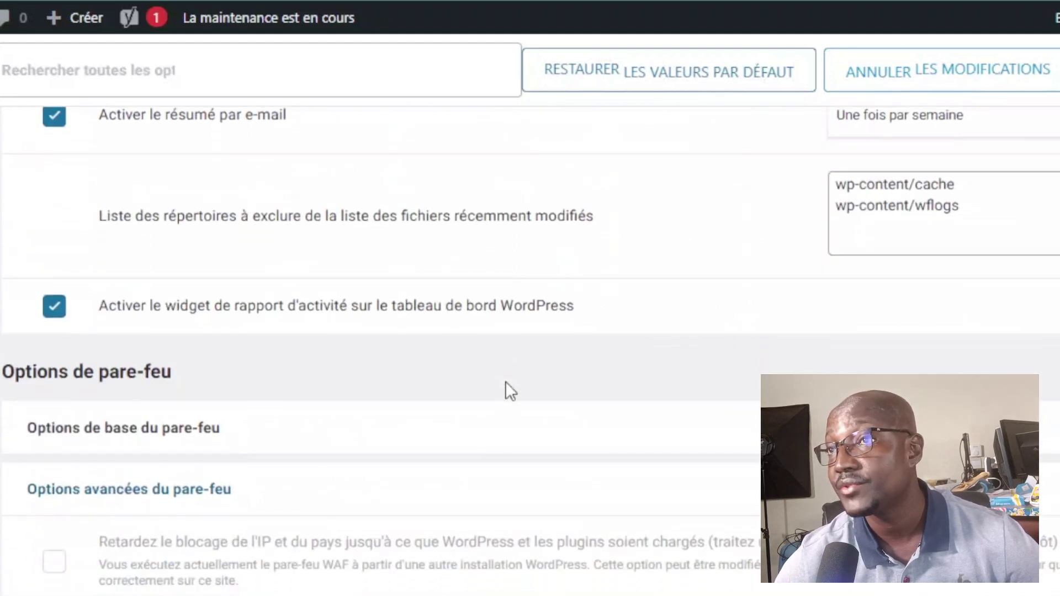
{"action": "scroll", "coordinate": [505, 381], "scroll_direction": "up", "scroll_amount": 14}
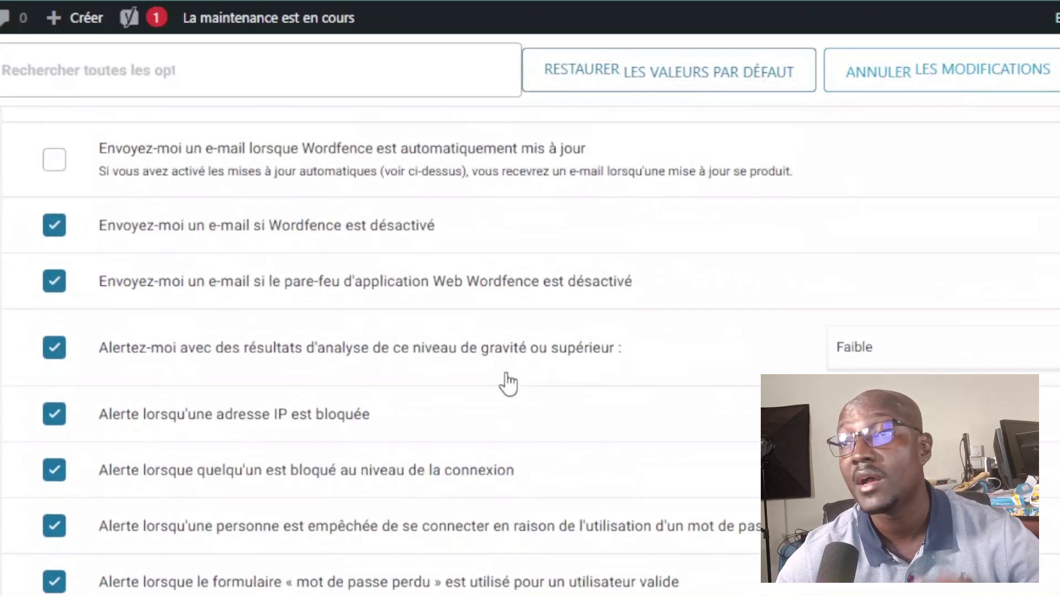